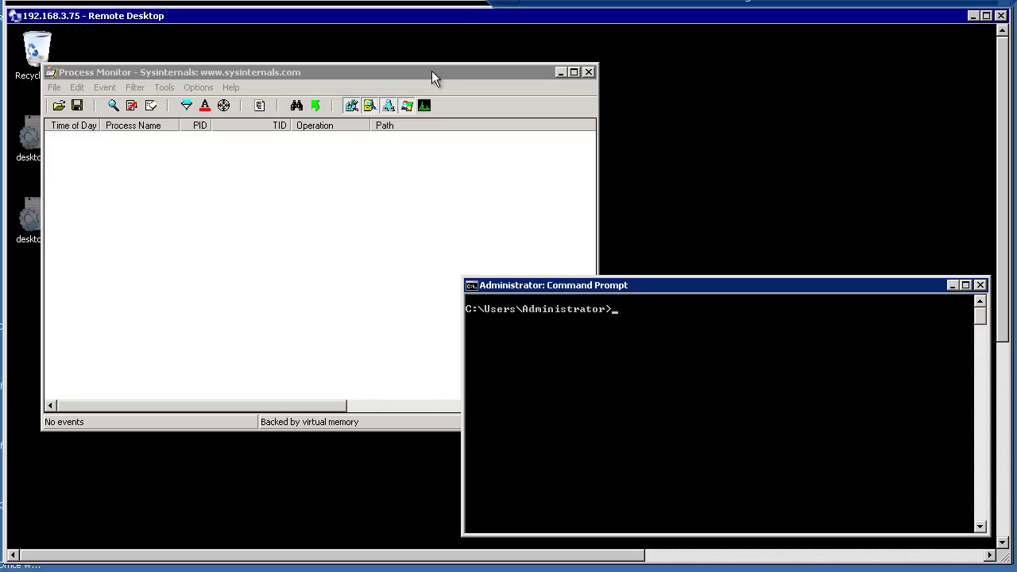
- Open Process Monitor's filter list with the CreateFile, CloseFile and C:\Test path rules
click(431, 71)
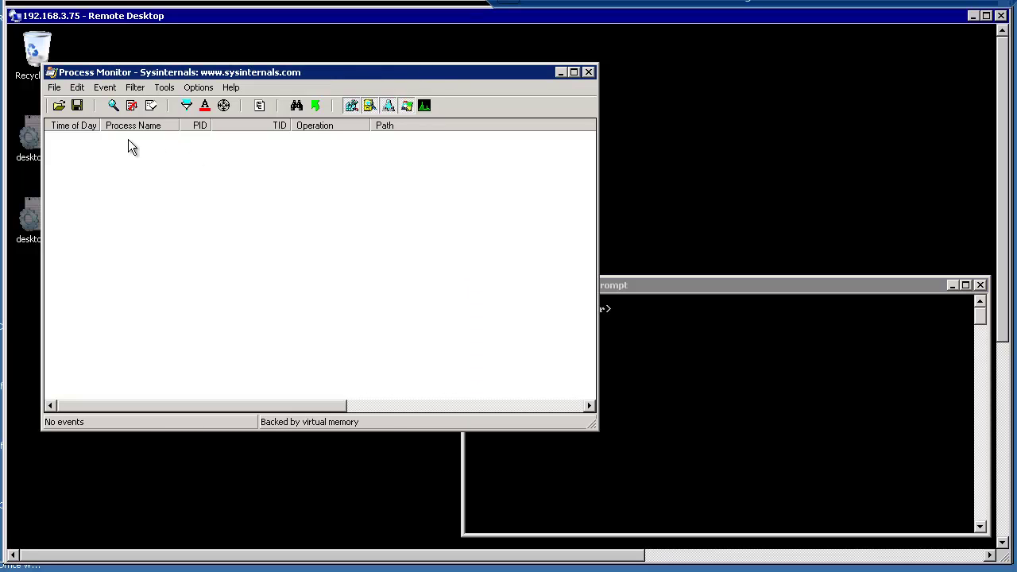
click(188, 105)
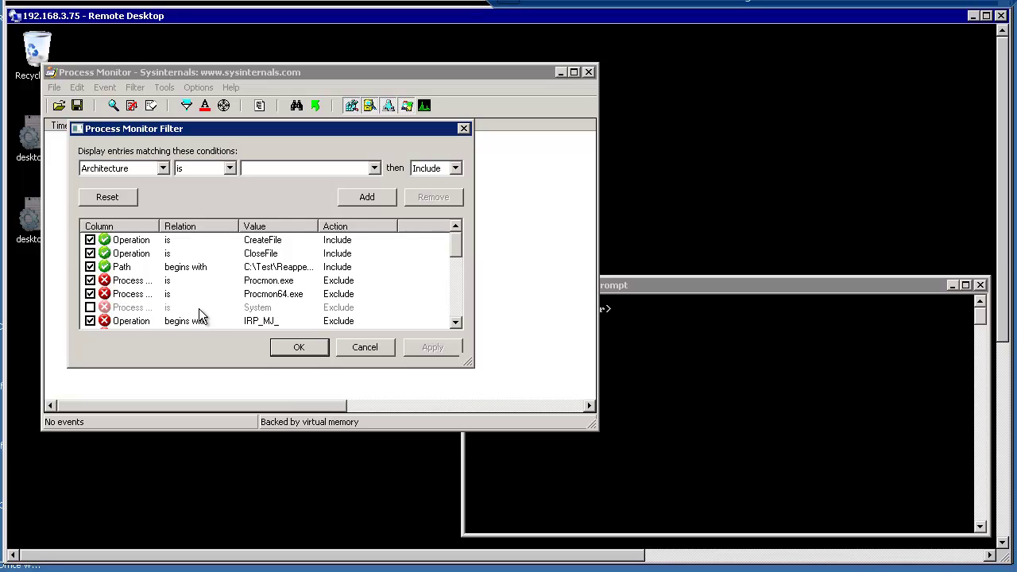
- Change the path rule's relation from 'begins with' to 'is', add it, and apply the filter
click(106, 310)
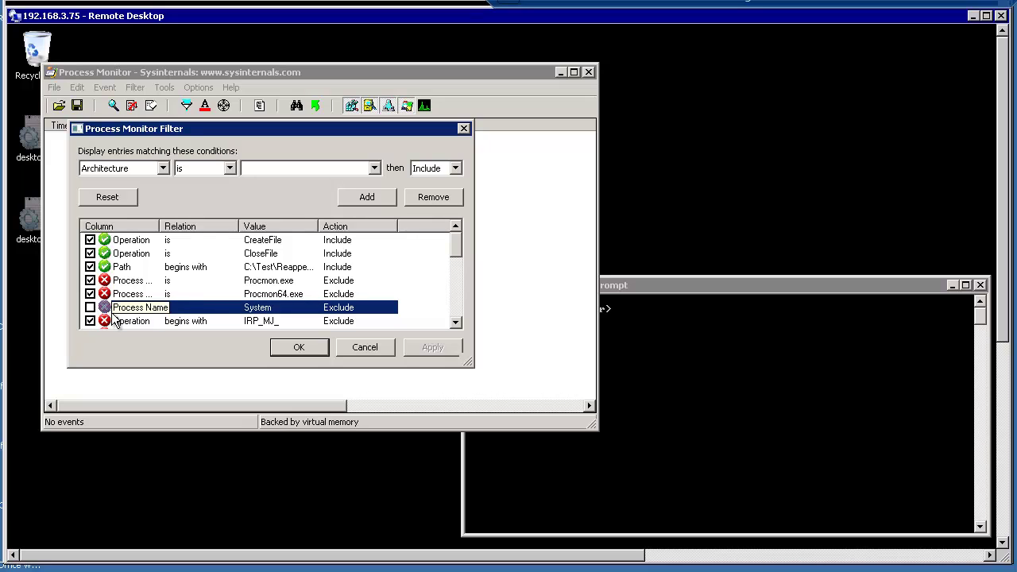
click(126, 271)
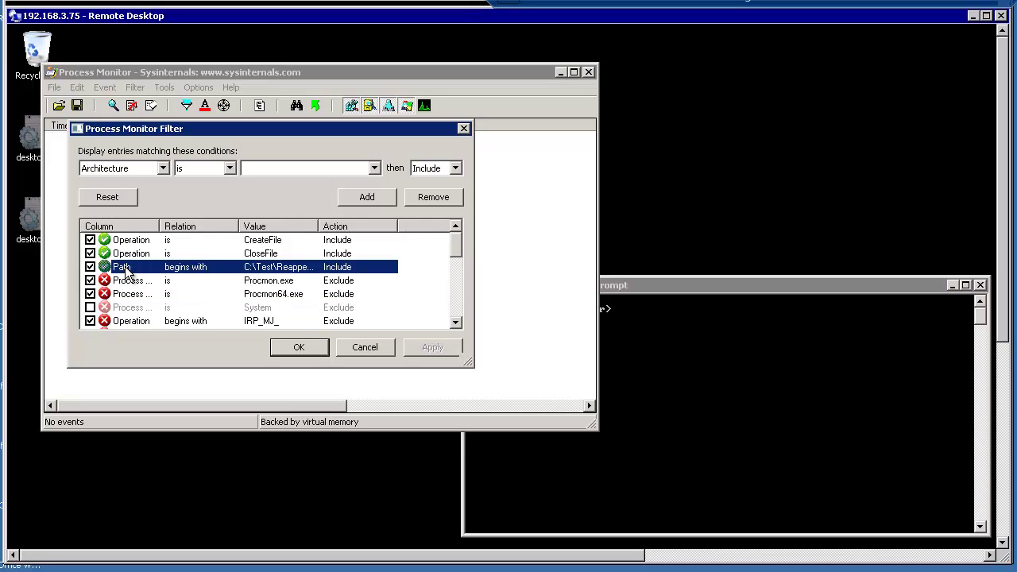
double_click(125, 270)
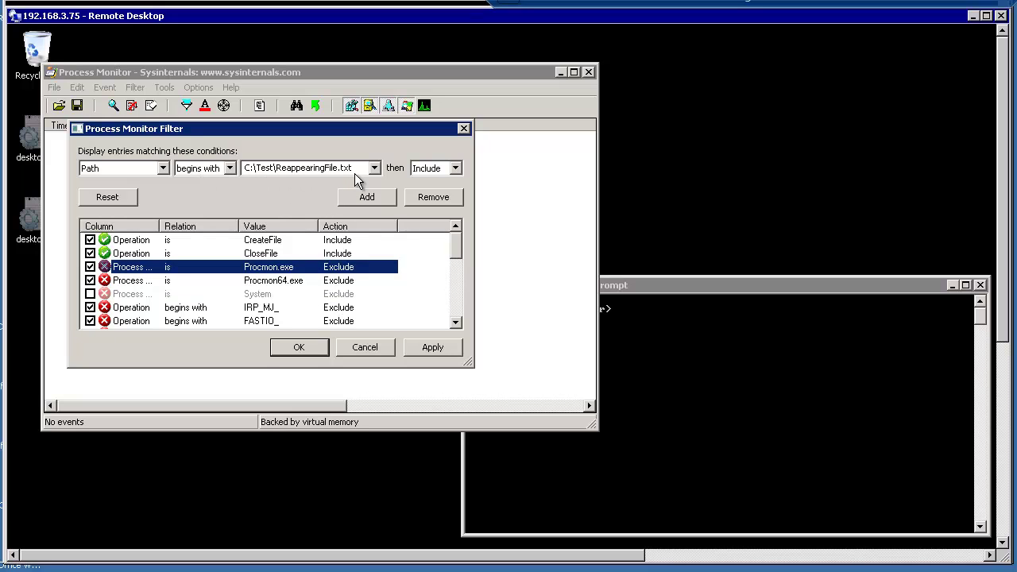
click(230, 168)
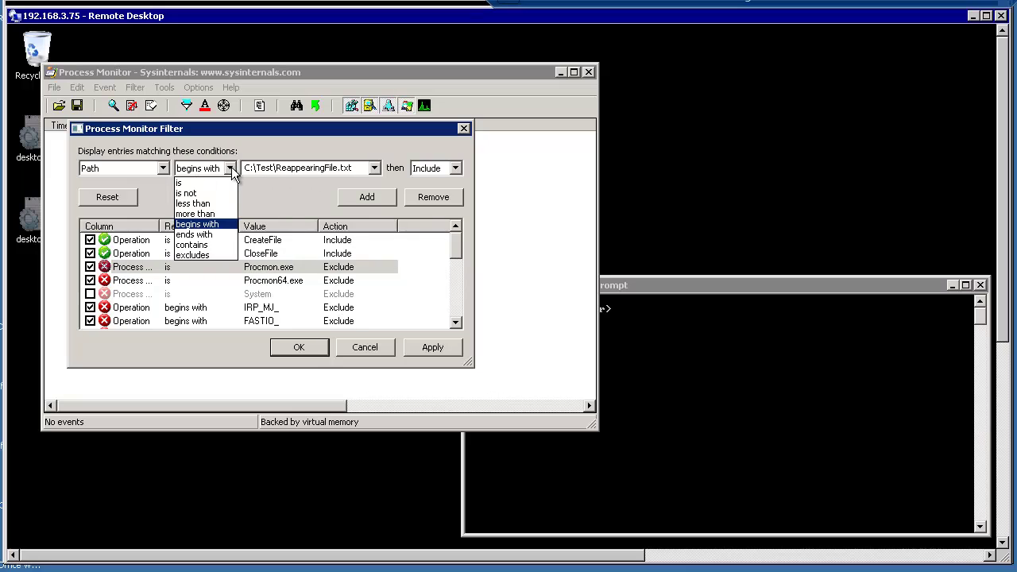
click(195, 184)
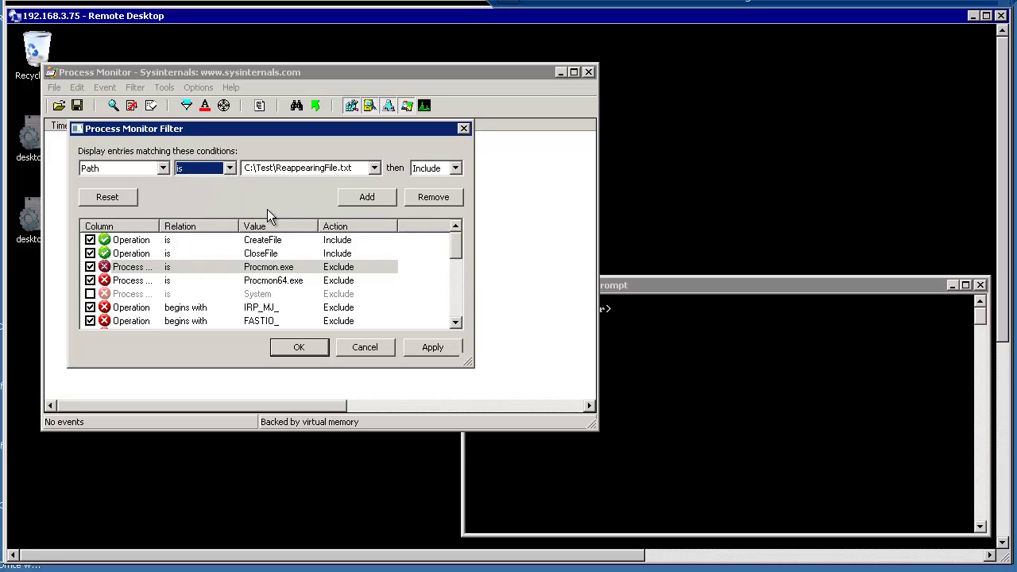
click(366, 198)
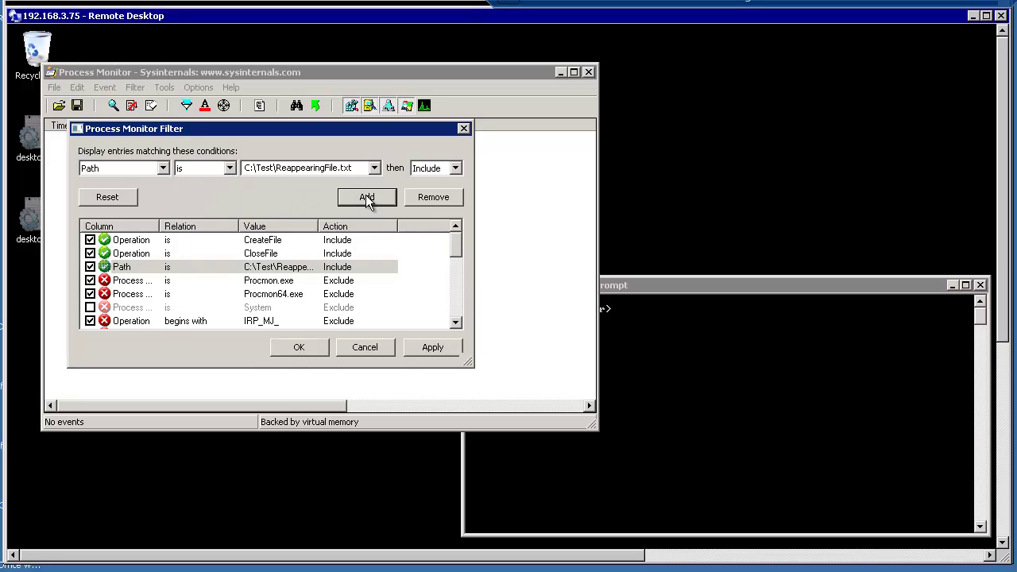
click(126, 255)
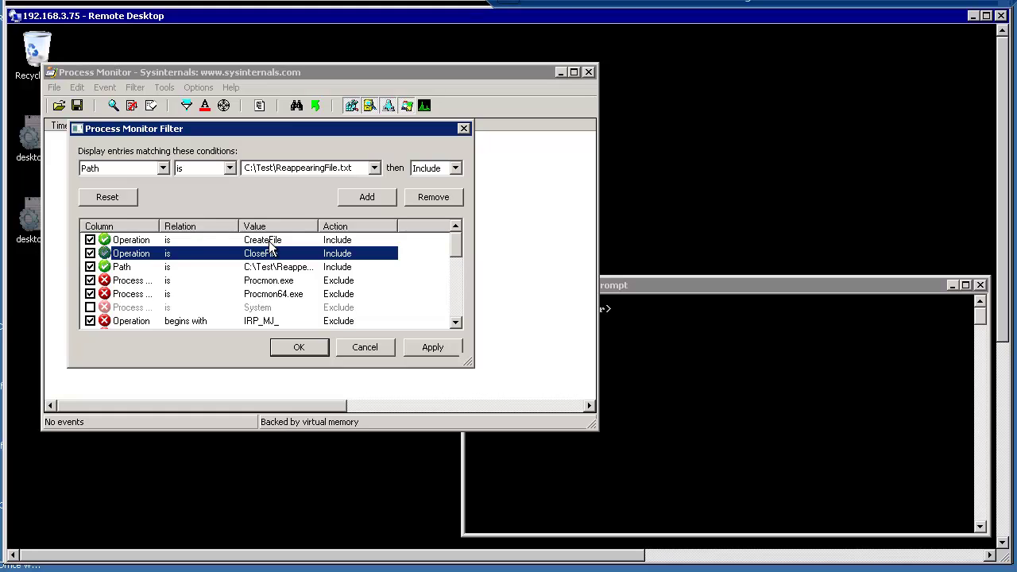
click(283, 350)
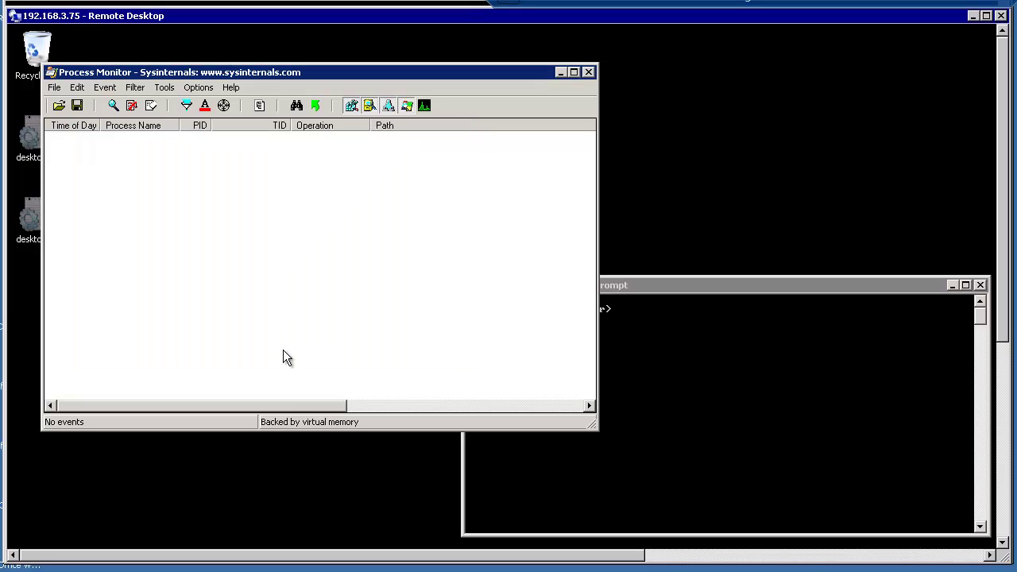
click(135, 88)
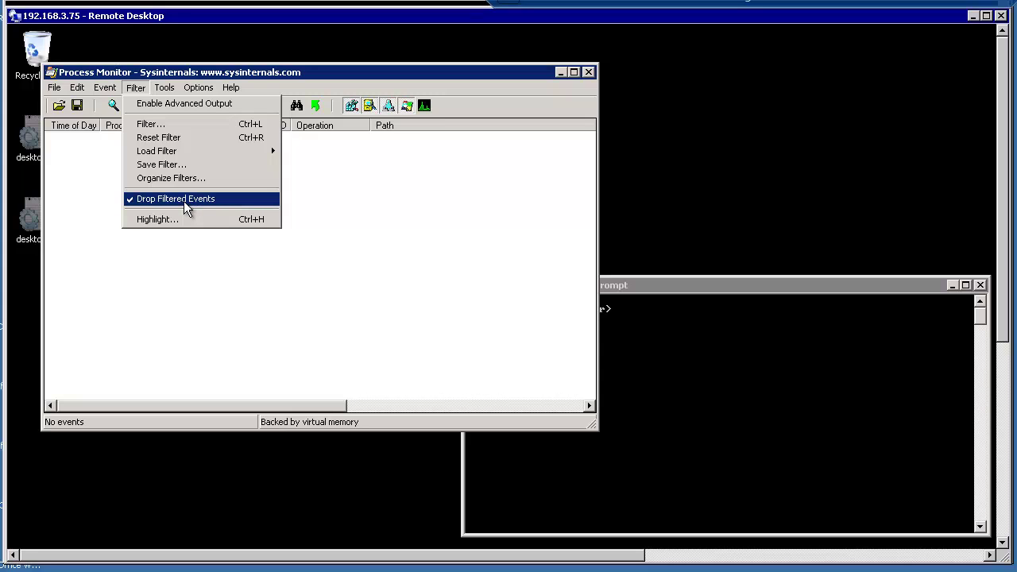
click(183, 312)
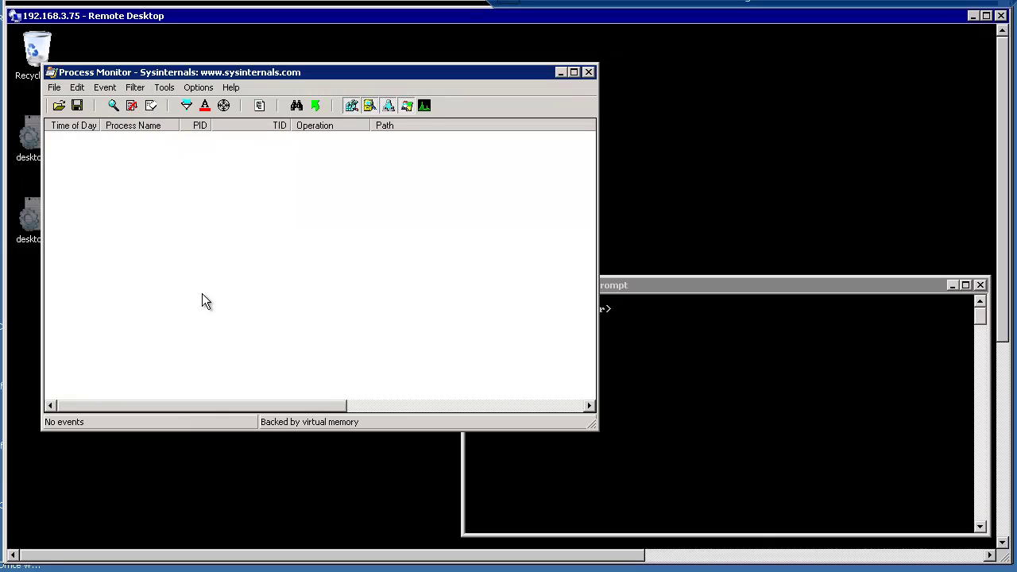
- Rerun dir > \Test\ReappearingFile.txt from Command Prompt history
click(769, 288)
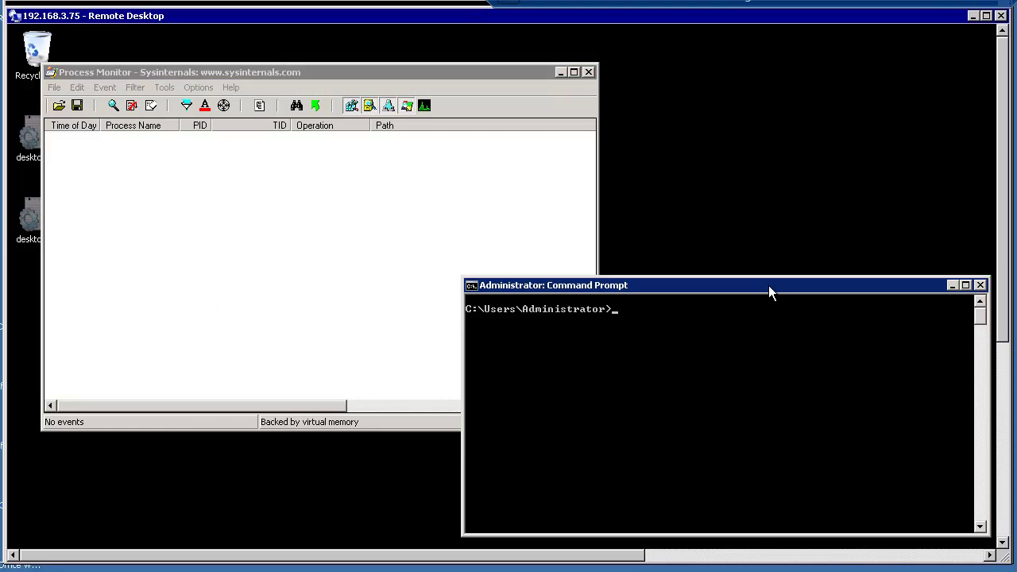
key(Up)
key(Up)
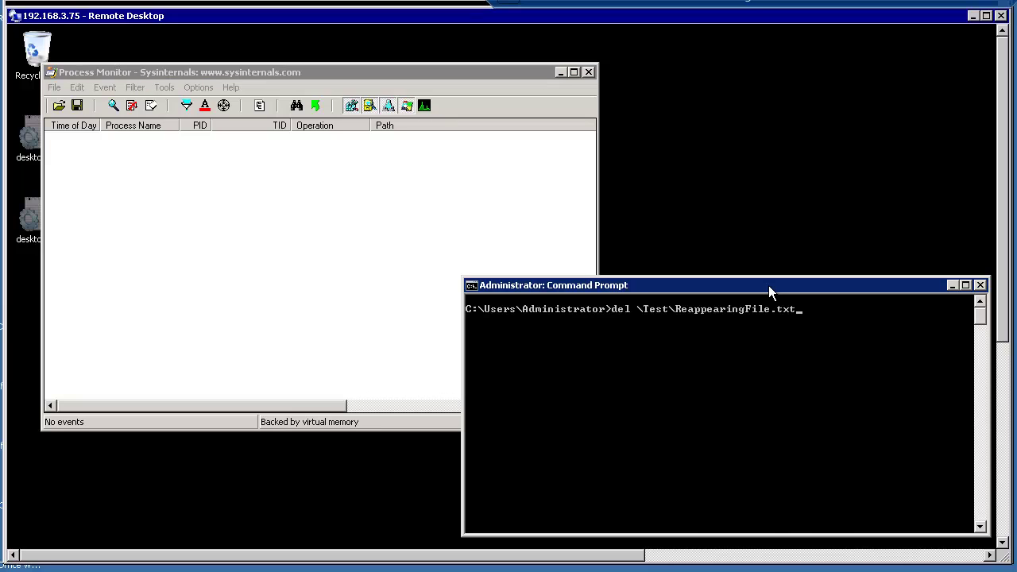
key(Down)
key(Up)
key(Up)
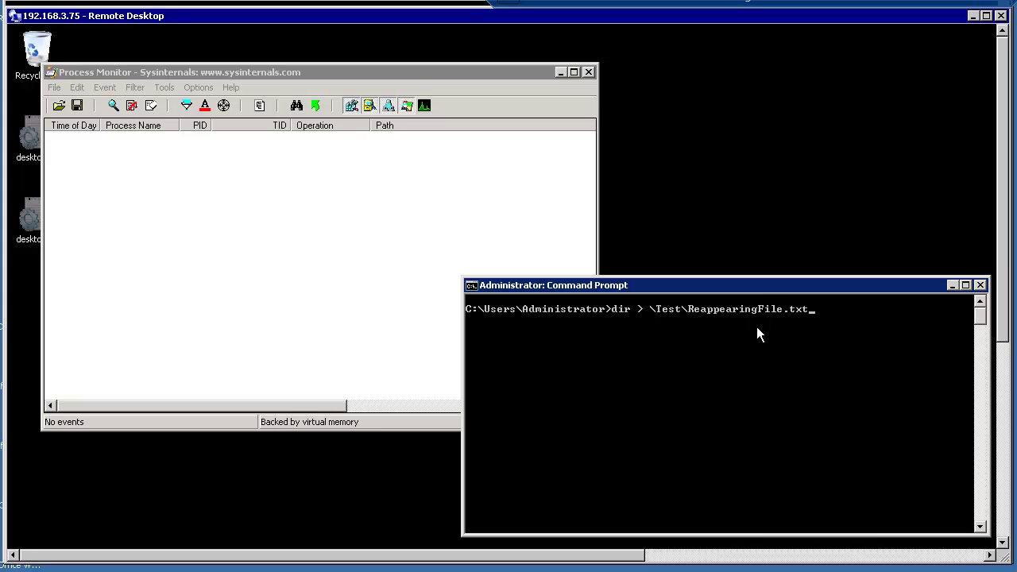
key(Return)
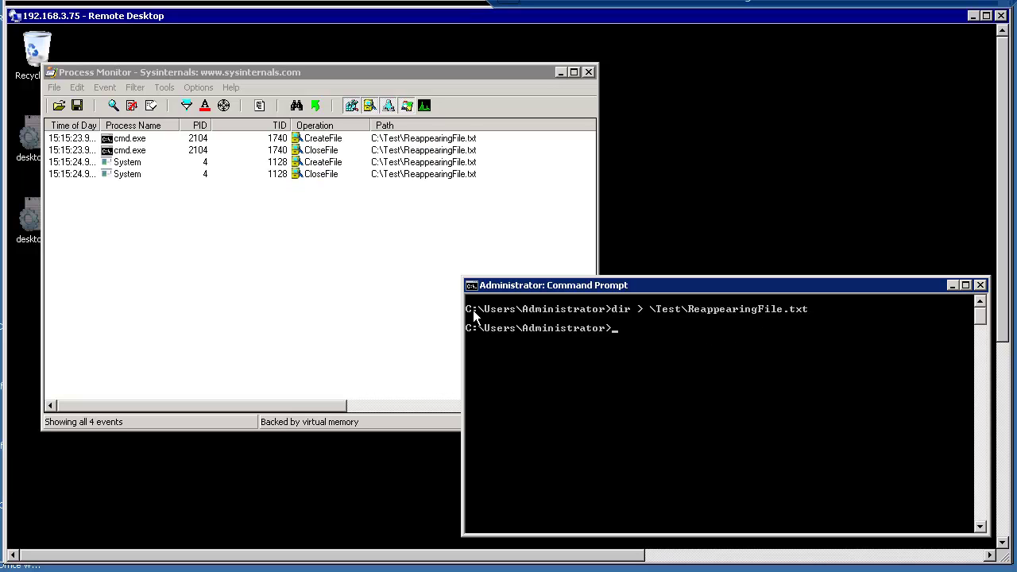
- View and close the details of the cmd.exe CreateFile event
click(136, 142)
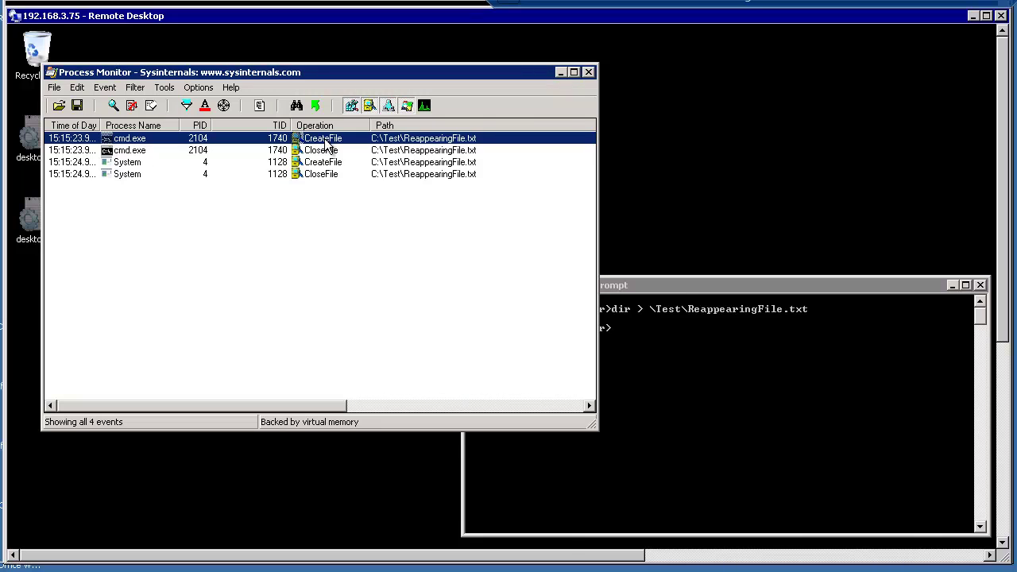
double_click(324, 141)
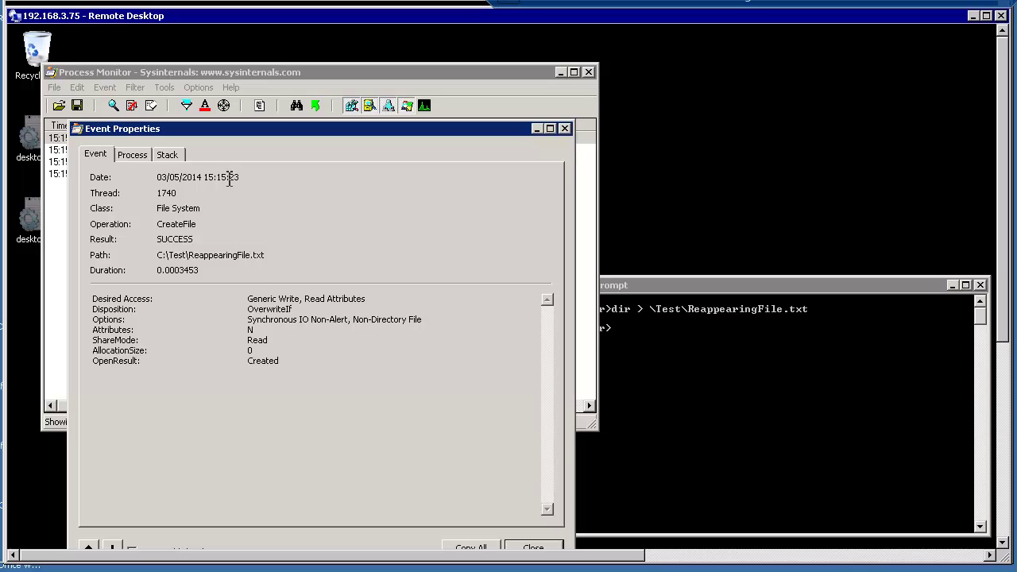
click(565, 129)
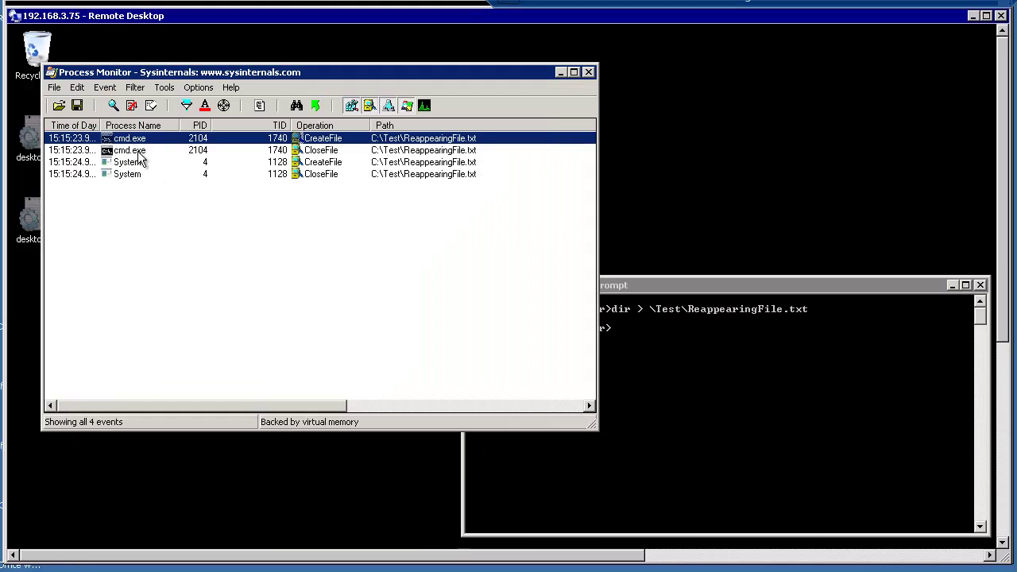
- Open the System process's CreateFile event details on ReappearingFile.txt
click(129, 164)
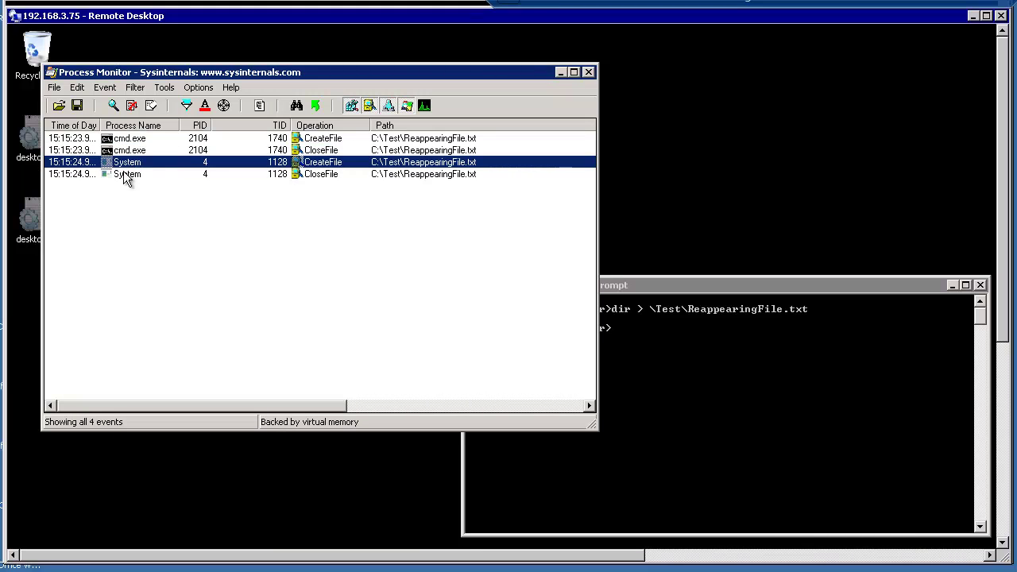
double_click(127, 162)
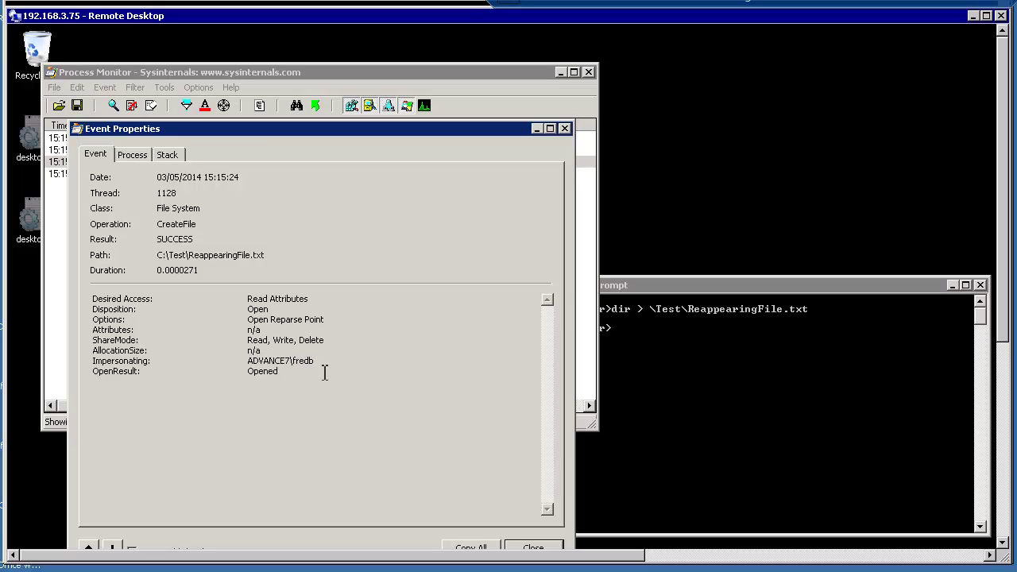
click(718, 284)
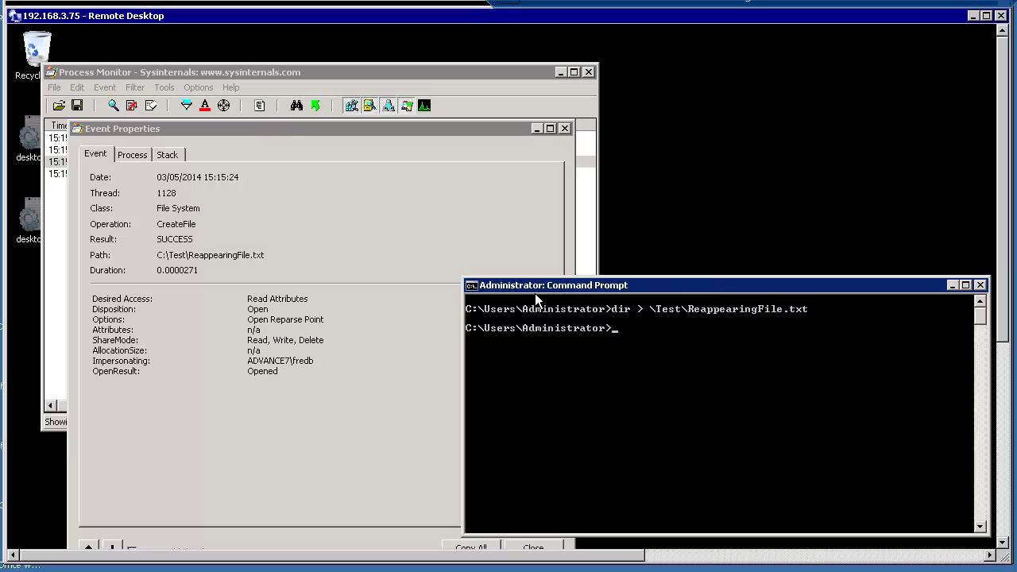
click(327, 370)
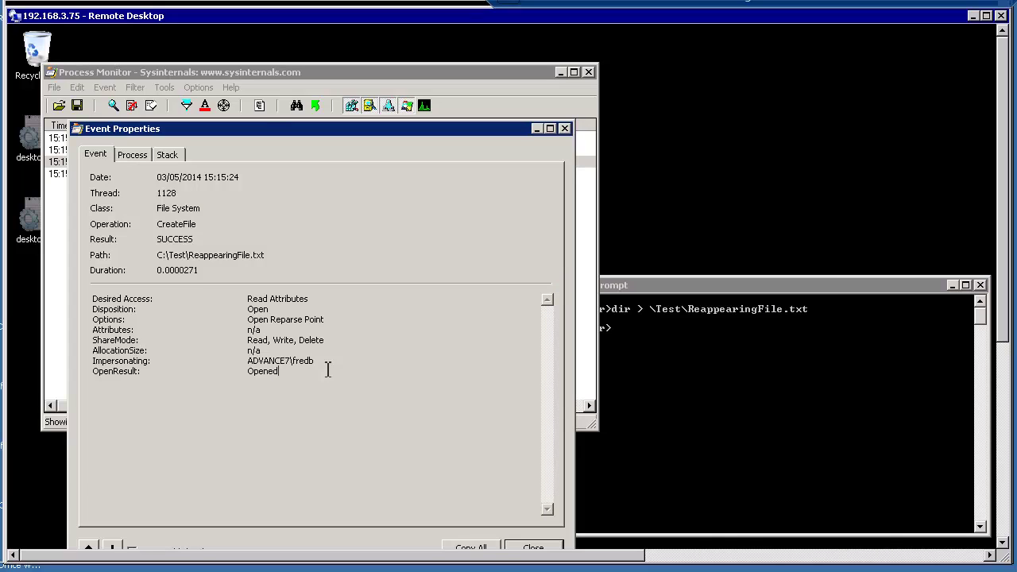
- Check the Test share on exchange2010dc locally, then return to the remote Command Prompt
key(alt+Tab)
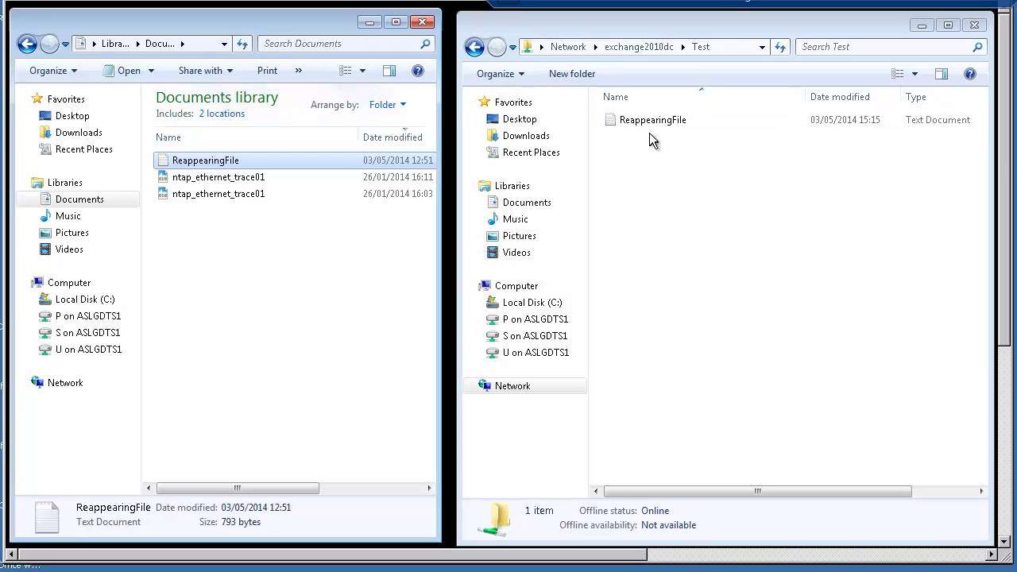
key(alt+Tab)
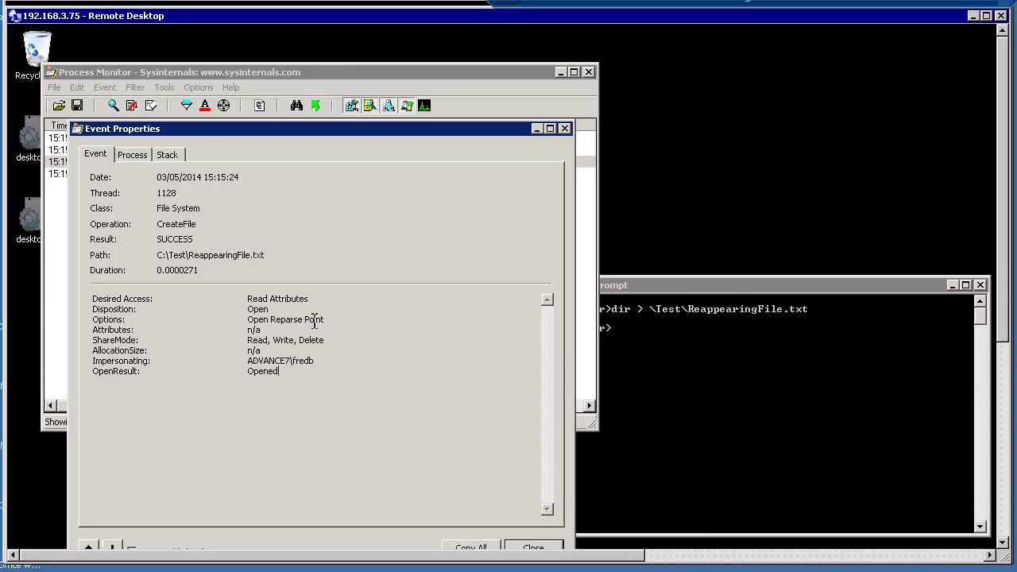
key(alt+Tab)
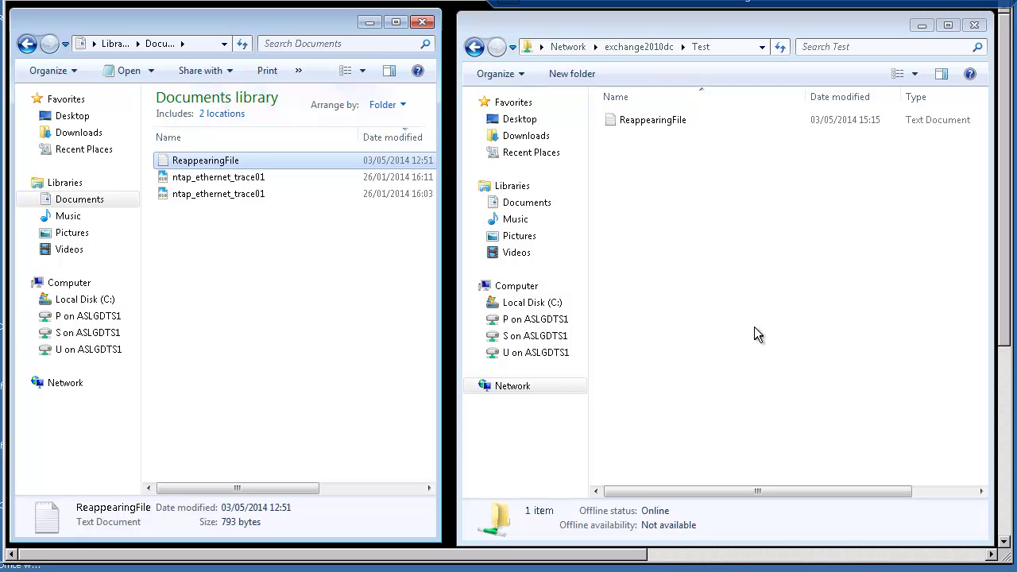
key(alt+Tab)
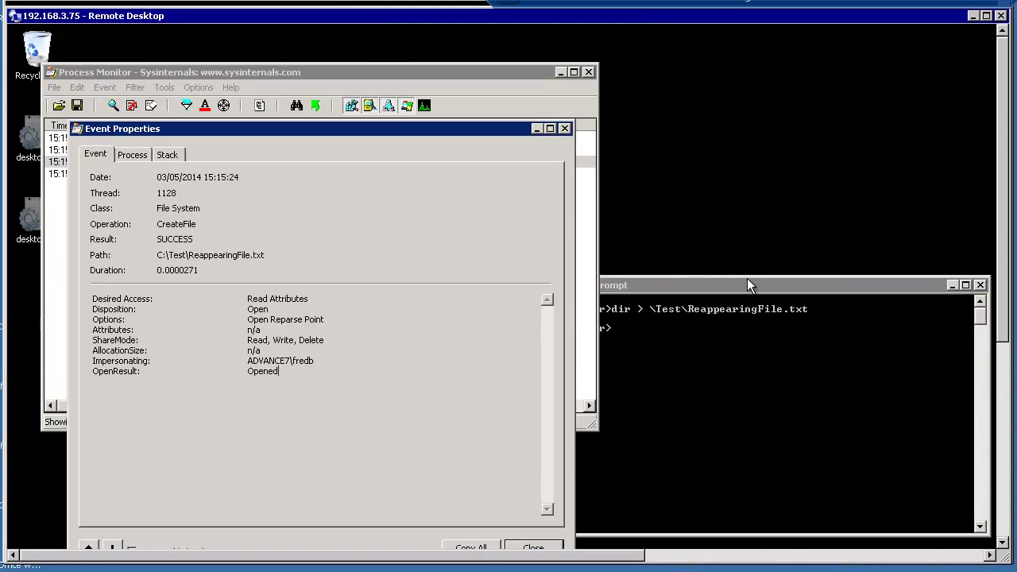
click(747, 283)
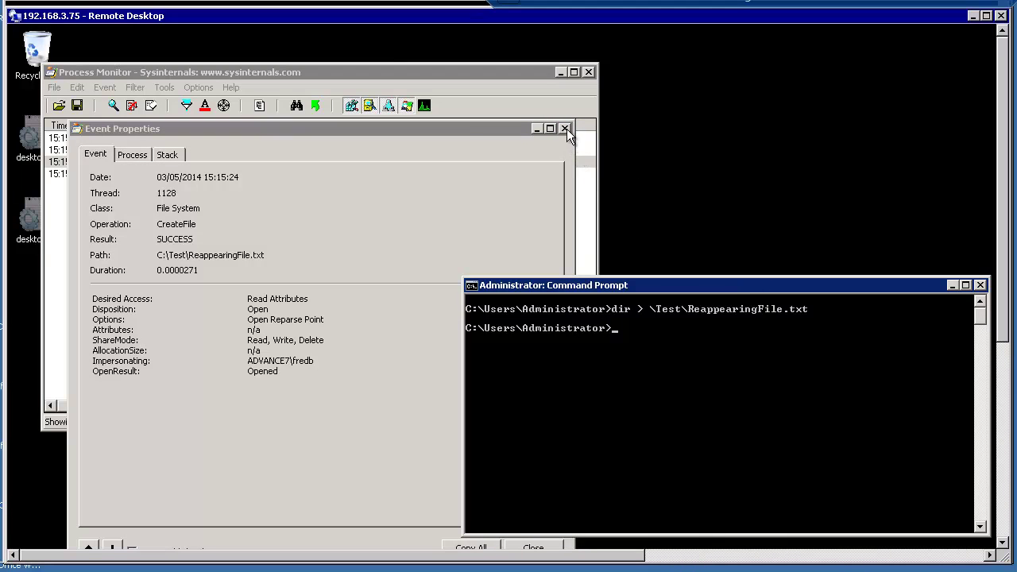
- Close Event Properties and run del \Test\ReappearingFile.txt by editing the recalled command
click(567, 129)
click(714, 291)
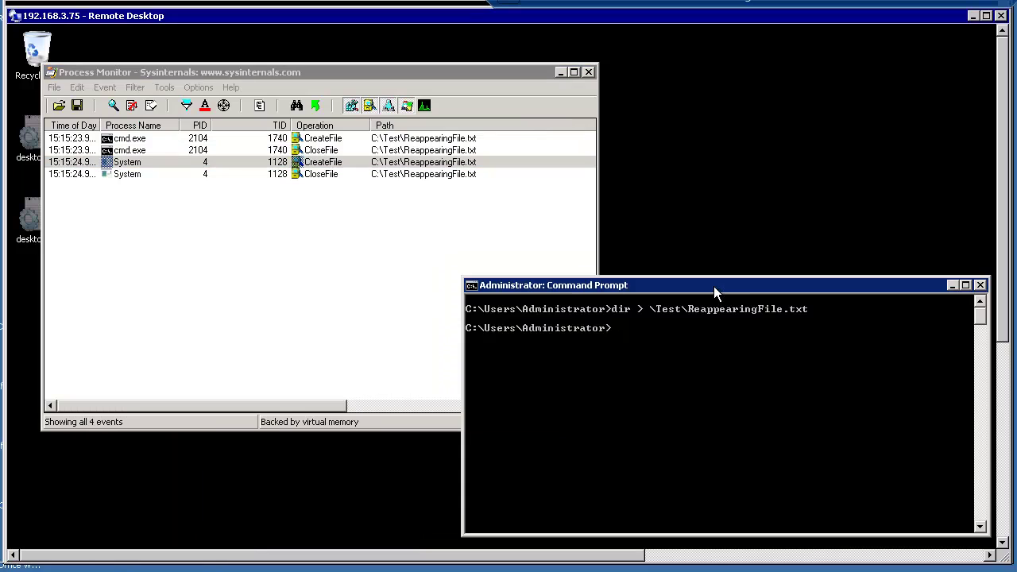
key(Up)
key(Home)
key(Delete)
key(Delete)
key(Delete)
key(Delete)
key(Delete)
key(Delete)
text(del)
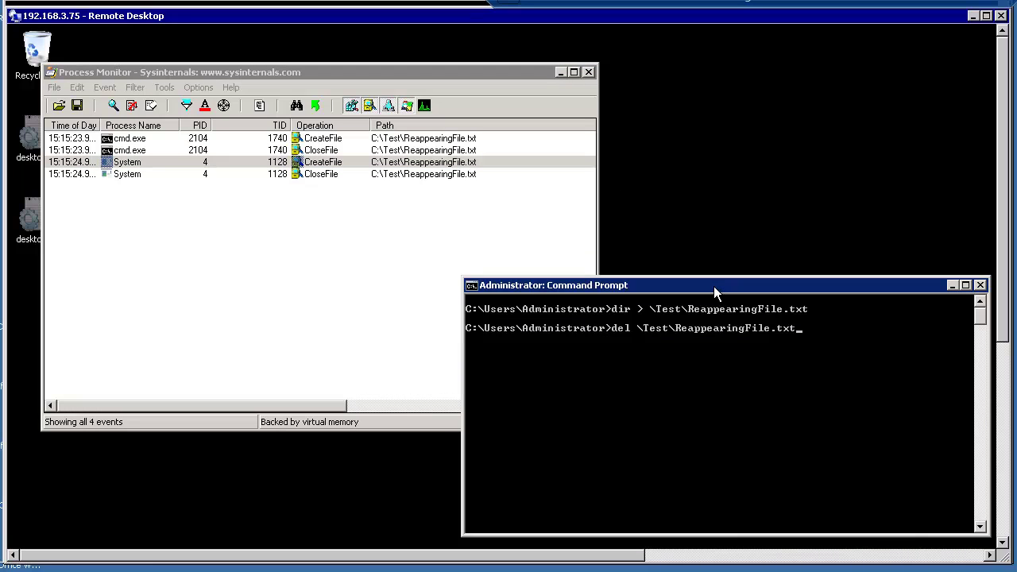
key(Return)
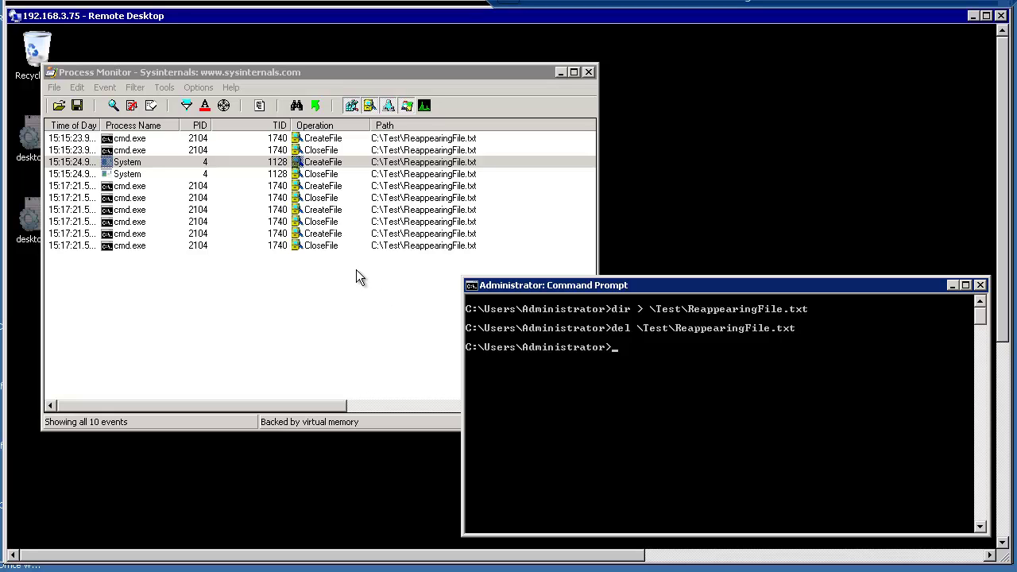
- Review cmd.exe's final CreateFile and CloseFile event details, then return to Command Prompt
click(324, 234)
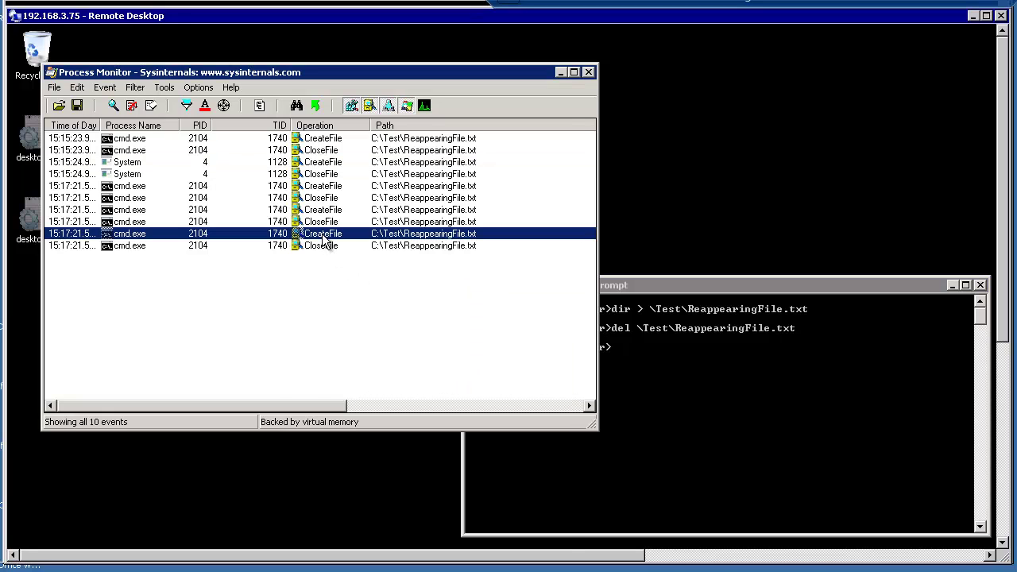
double_click(323, 236)
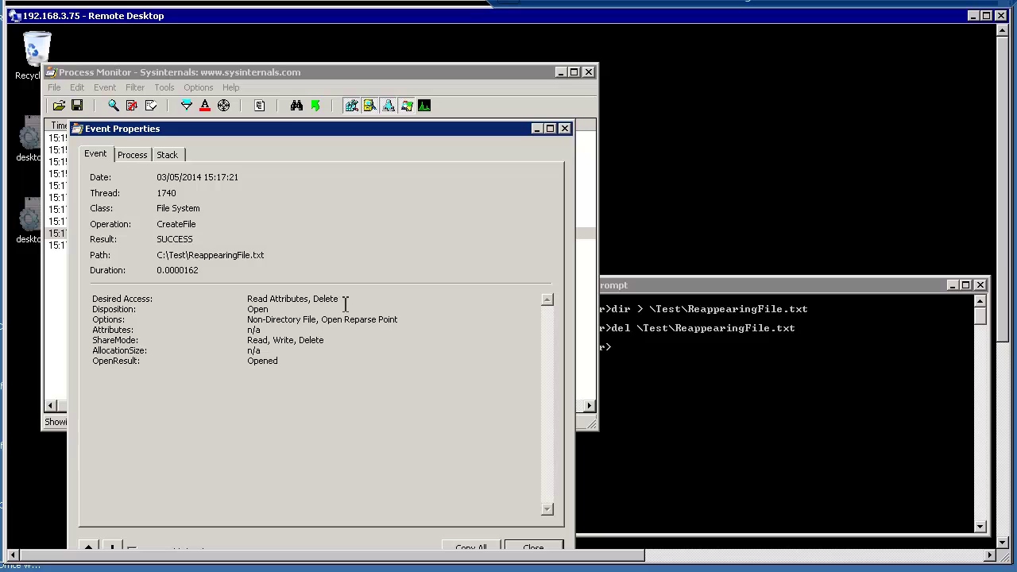
click(537, 548)
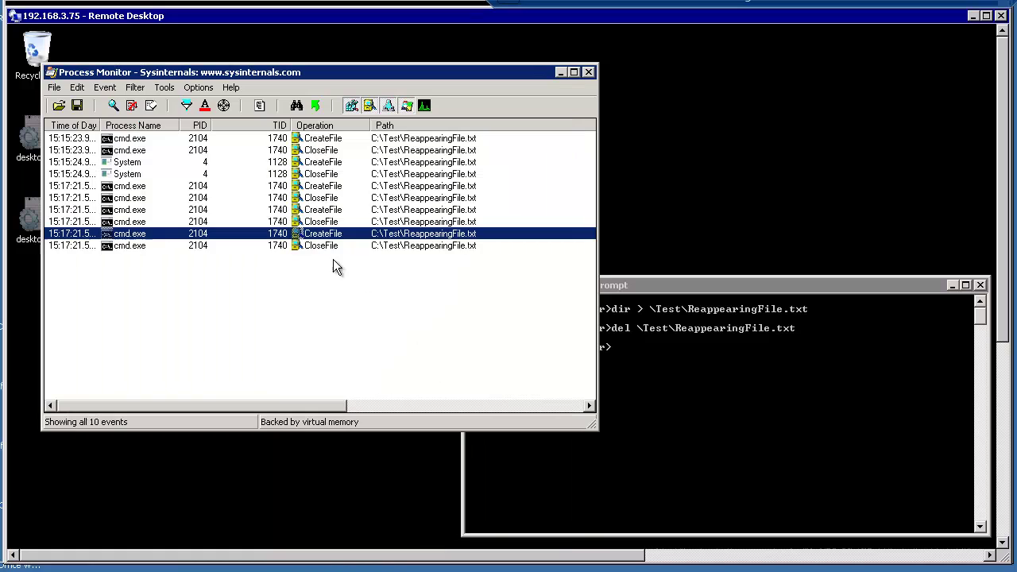
double_click(321, 248)
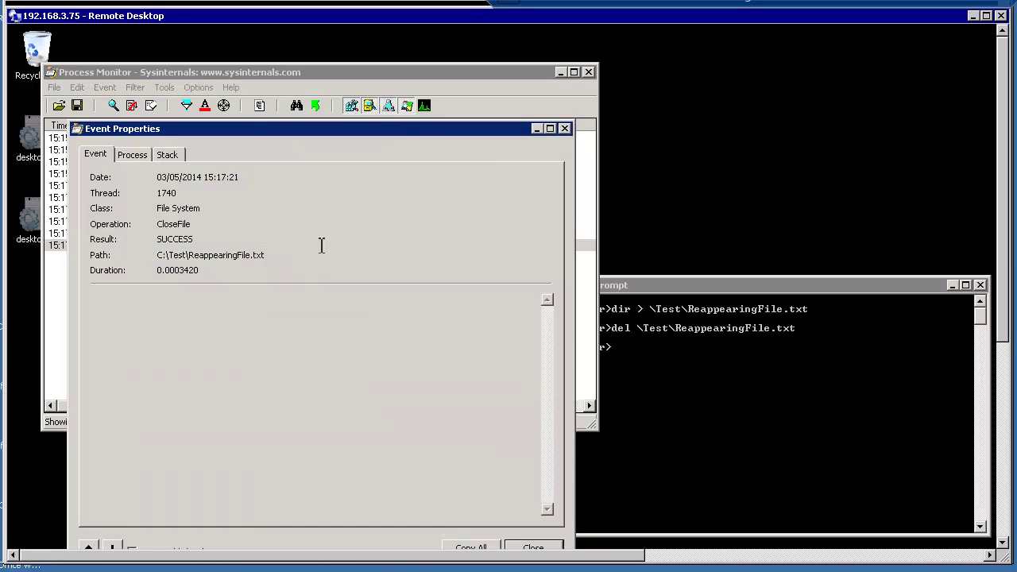
click(565, 128)
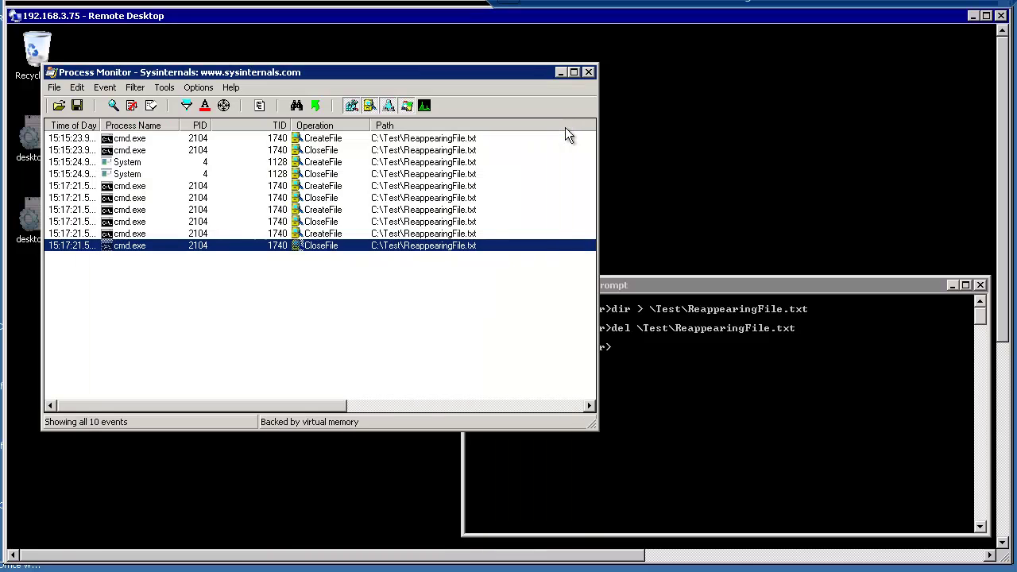
click(695, 283)
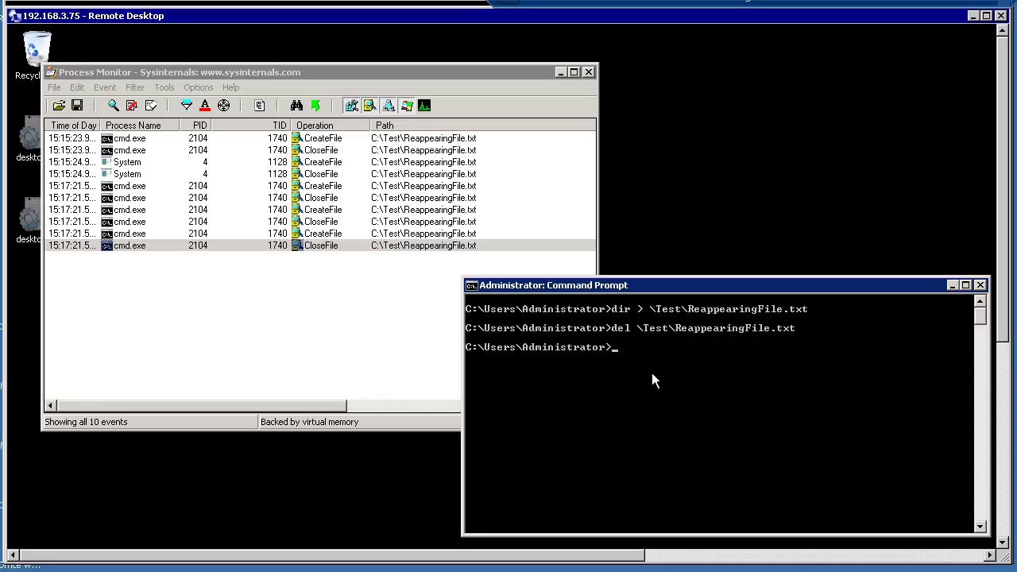
- Drag ReappearingFile from Documents into the exchange2010dc Test share via local Explorer
key(alt+Tab)
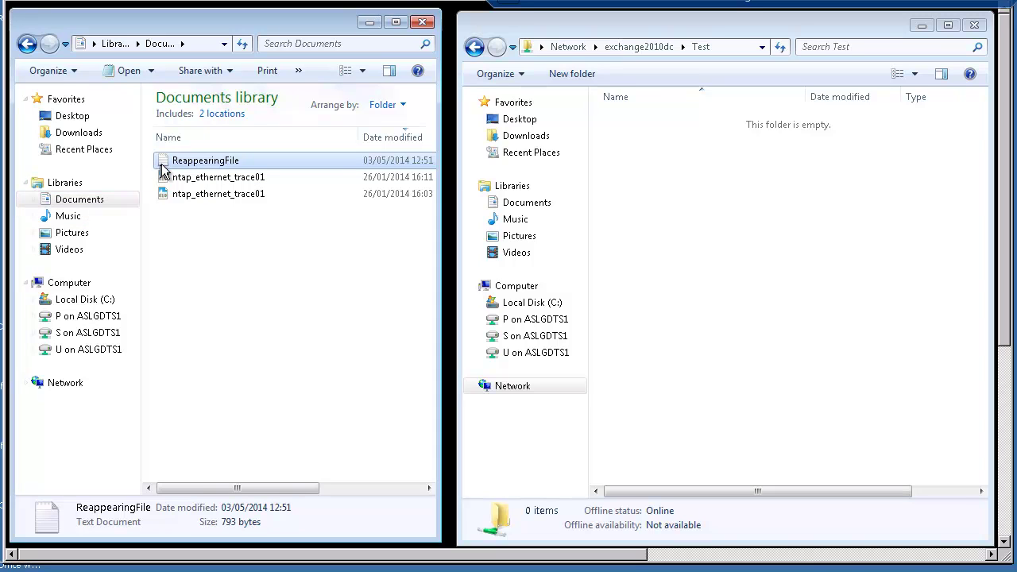
drag(163, 165, 718, 277)
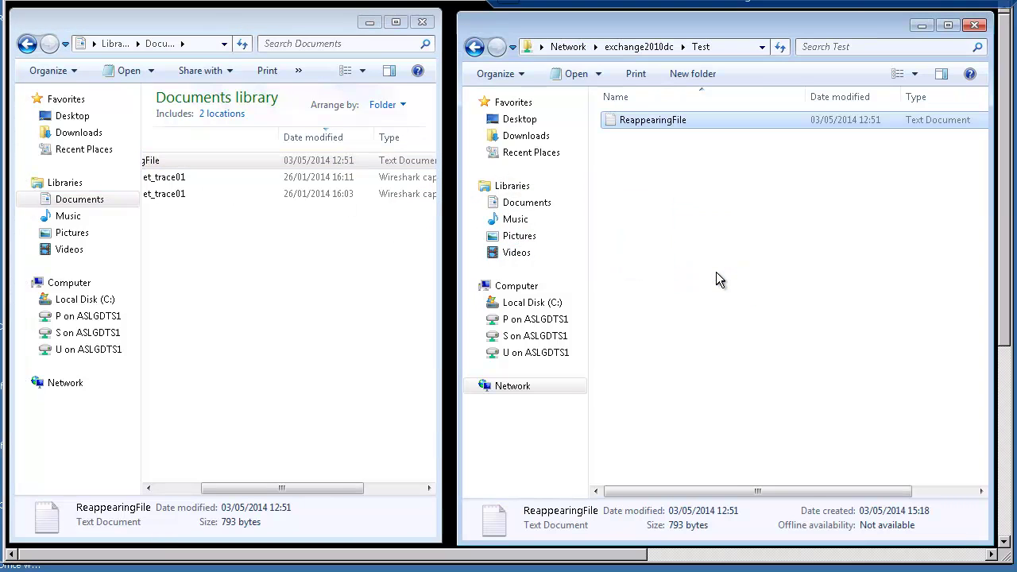
key(alt+Tab)
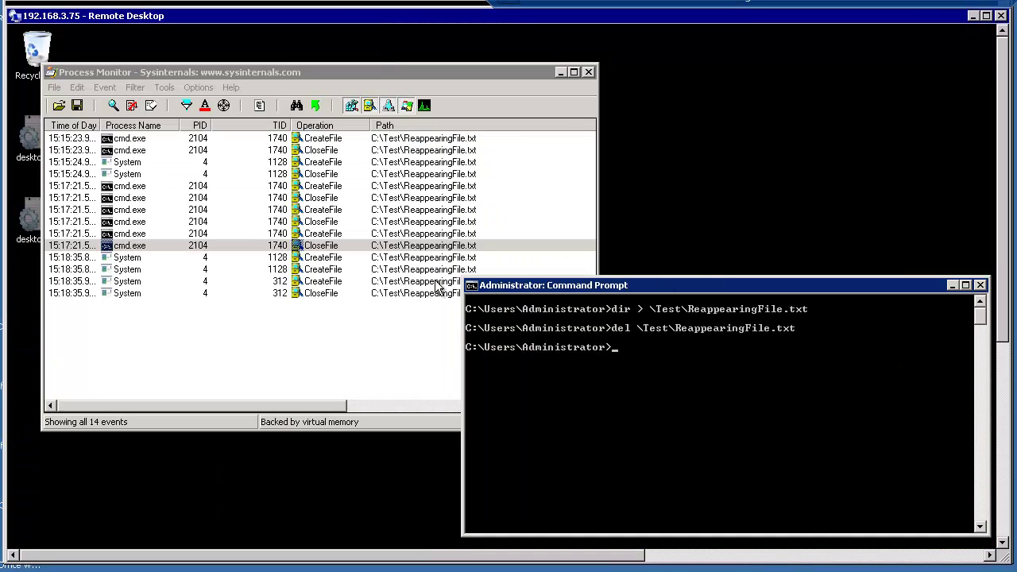
- Open the first new System CreateFile event and check its Create disposition
click(133, 259)
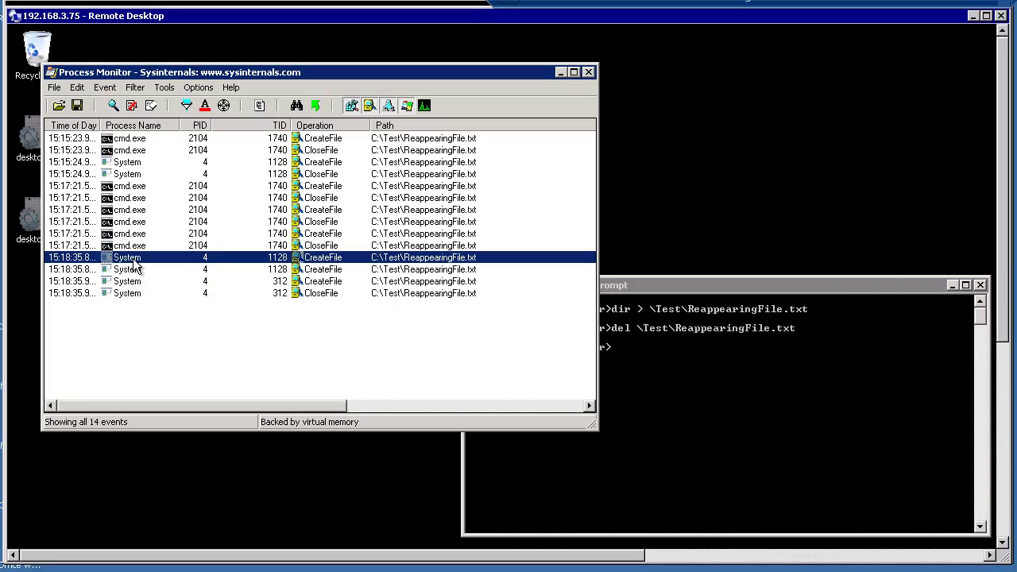
double_click(133, 260)
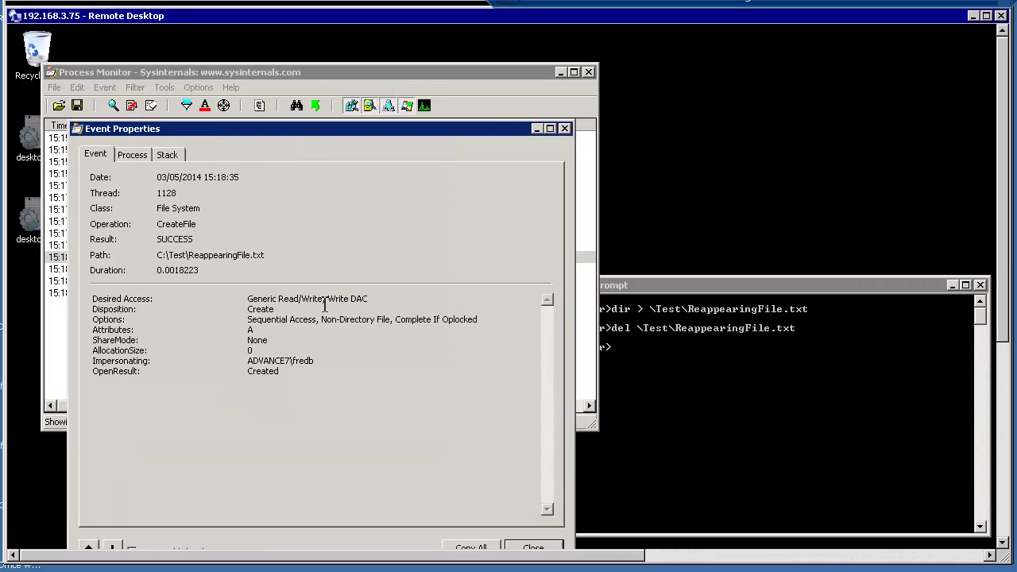
double_click(262, 309)
click(319, 369)
click(565, 128)
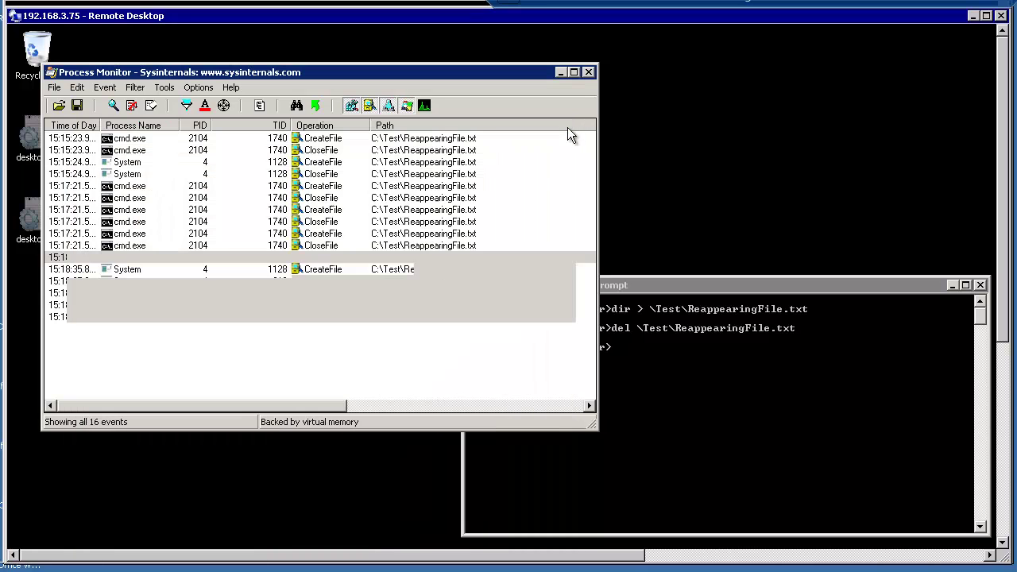
- Inspect the second System CreateFile and the 15:18:51.8 CloseFile event details
double_click(315, 271)
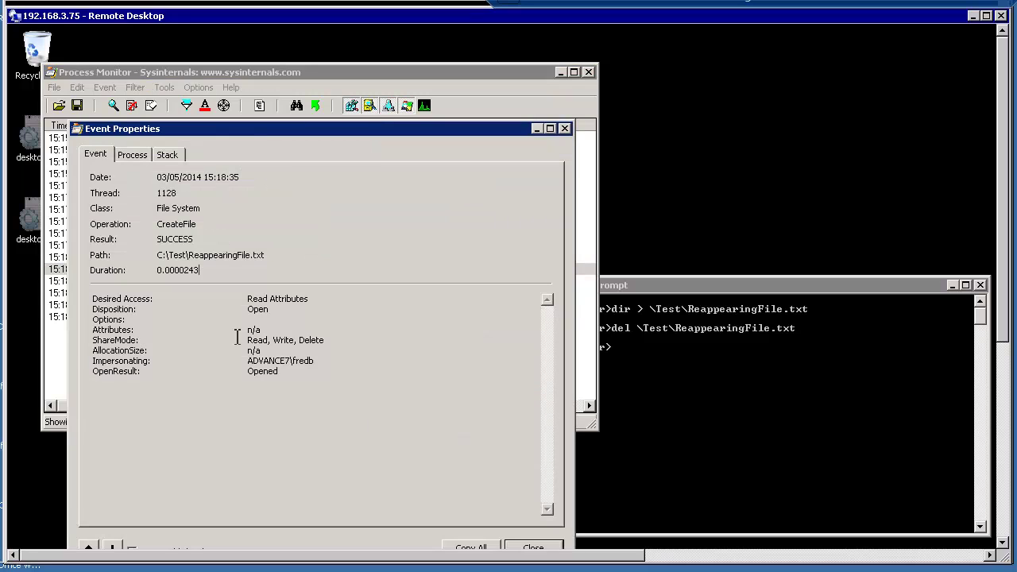
key(Escape)
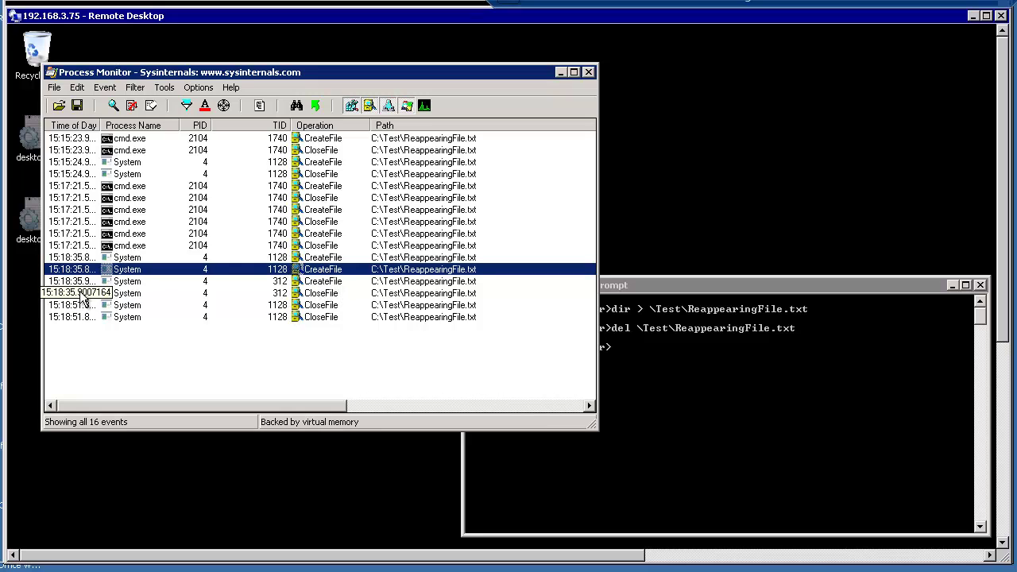
click(302, 307)
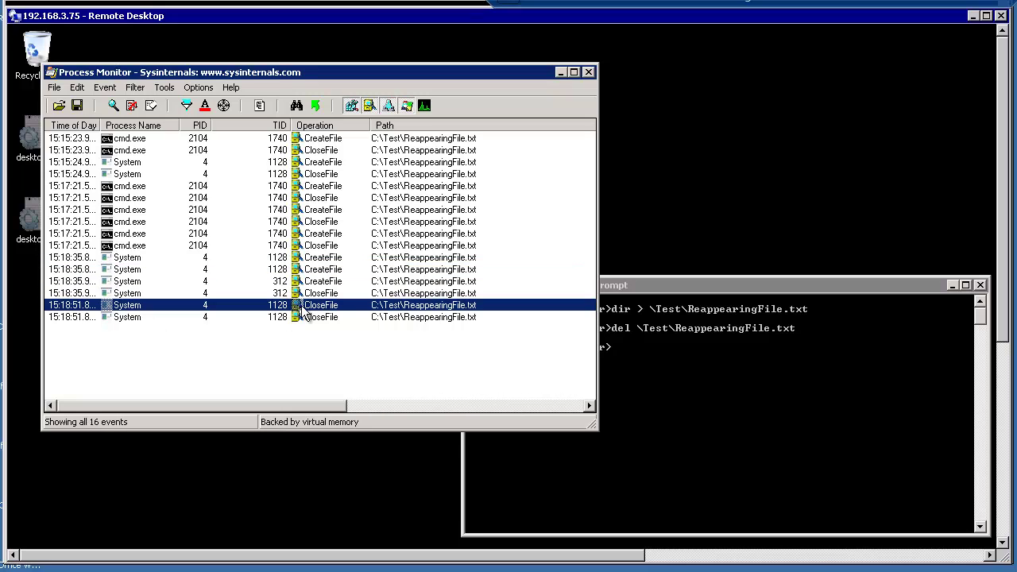
double_click(130, 305)
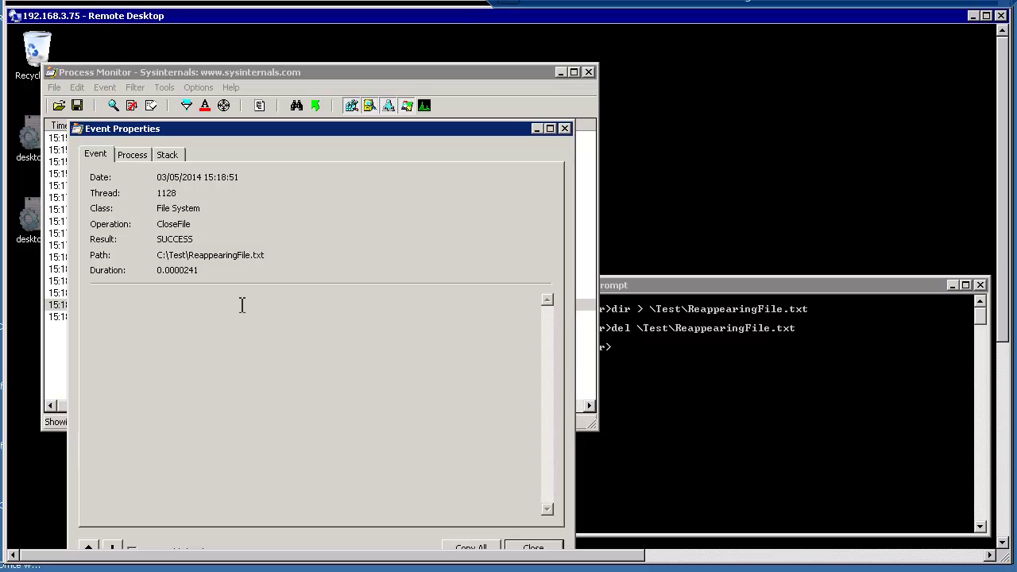
key(Escape)
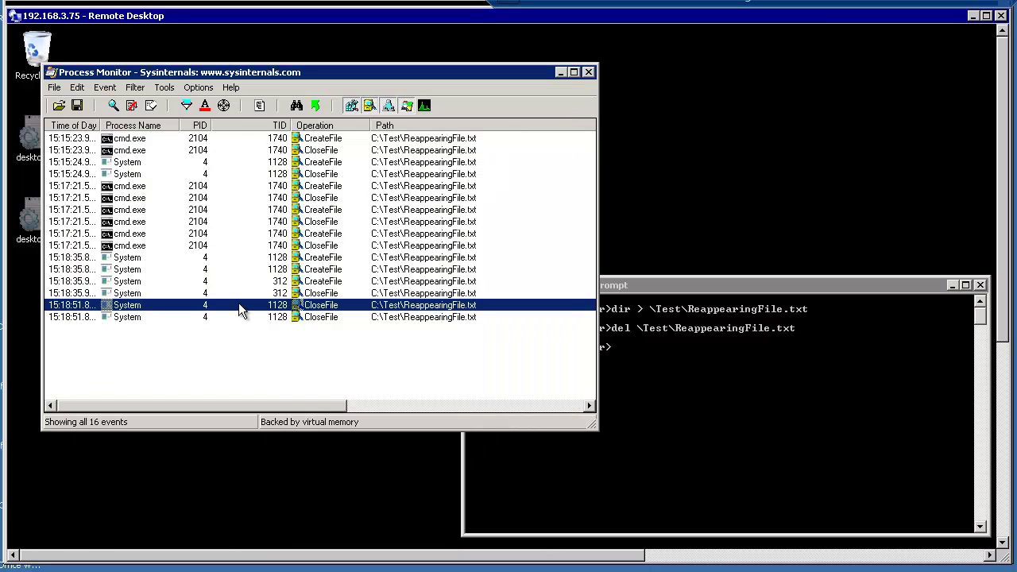
- Reopen the 15:18:35.8 System CreateFile event and highlight its impersonated user account
double_click(130, 259)
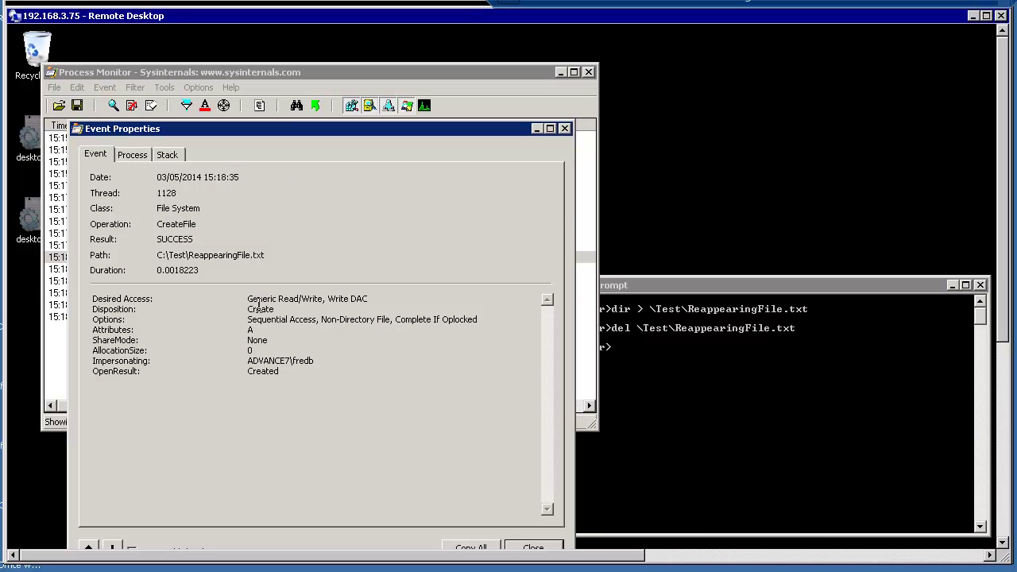
drag(247, 362, 326, 365)
click(333, 415)
click(534, 548)
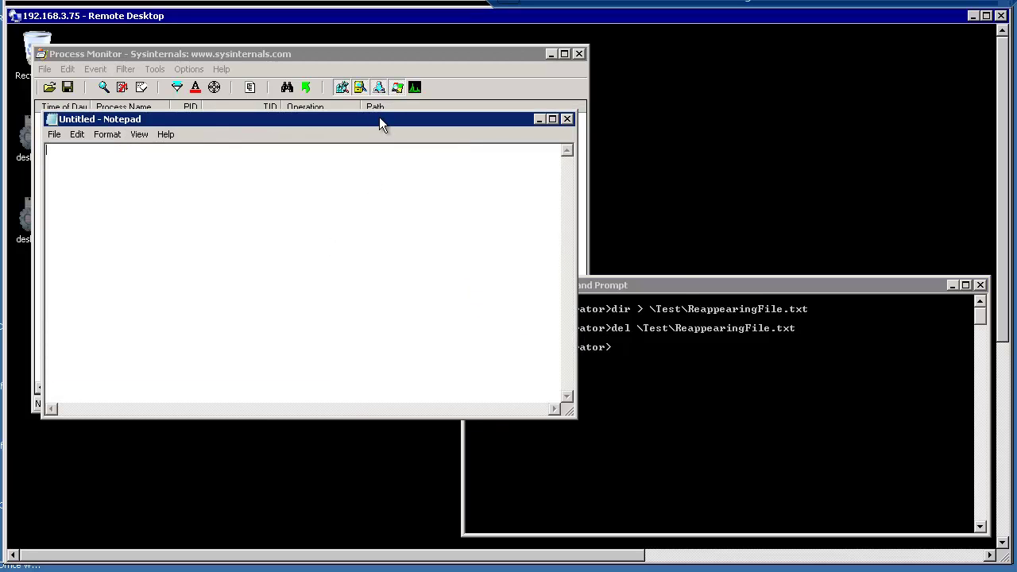
- Write 'Hello' in Notepad and save it to C:\Test as ReappearingFile.txt
drag(380, 119, 767, 52)
text(Hello)
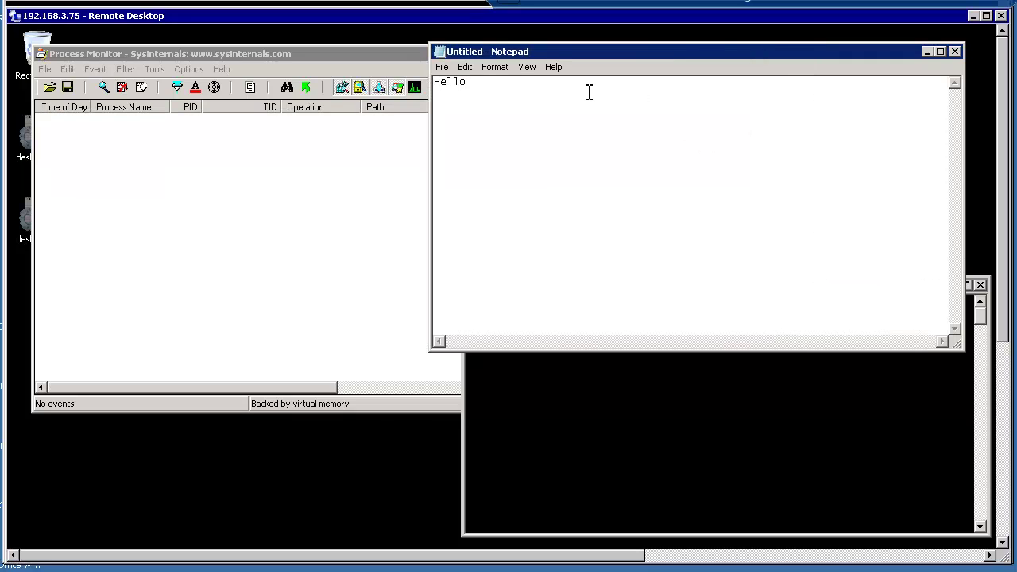
click(440, 68)
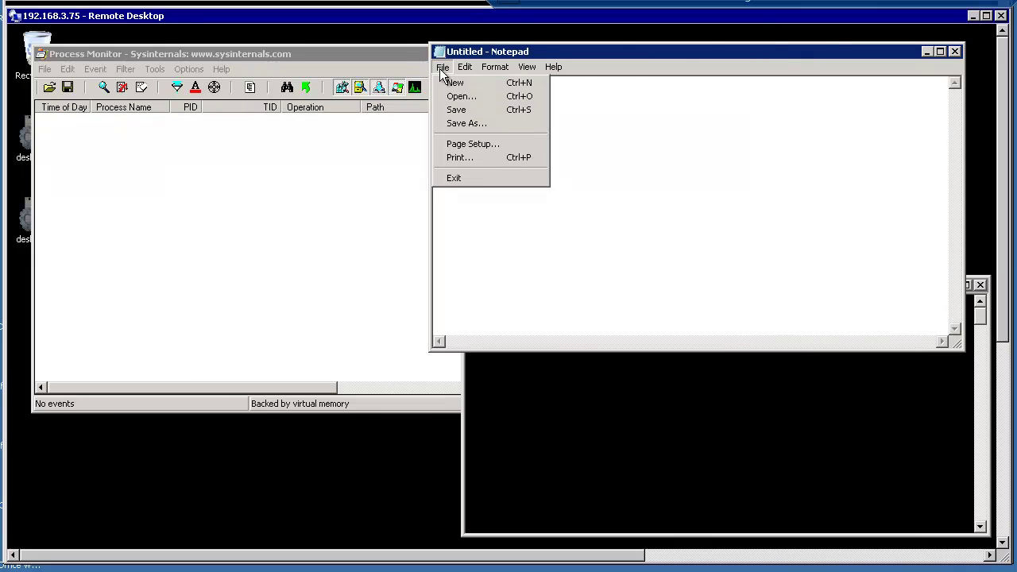
click(456, 110)
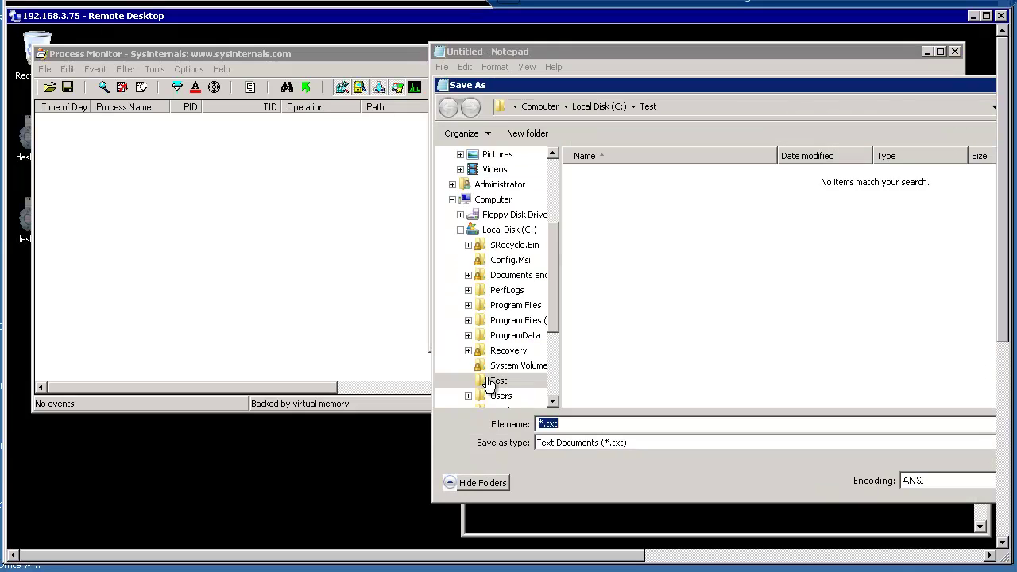
click(492, 382)
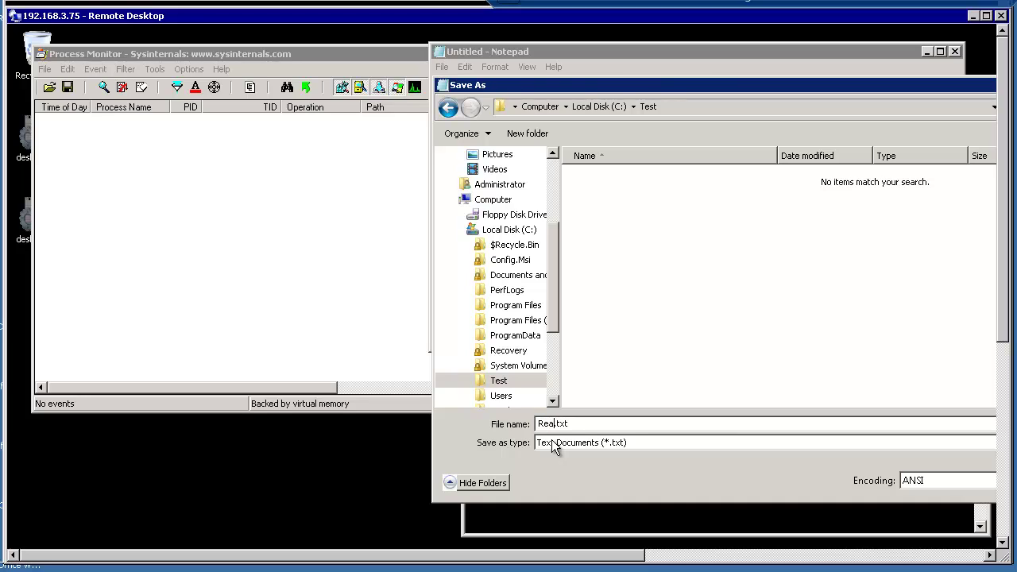
text(earingFile)
key(Return)
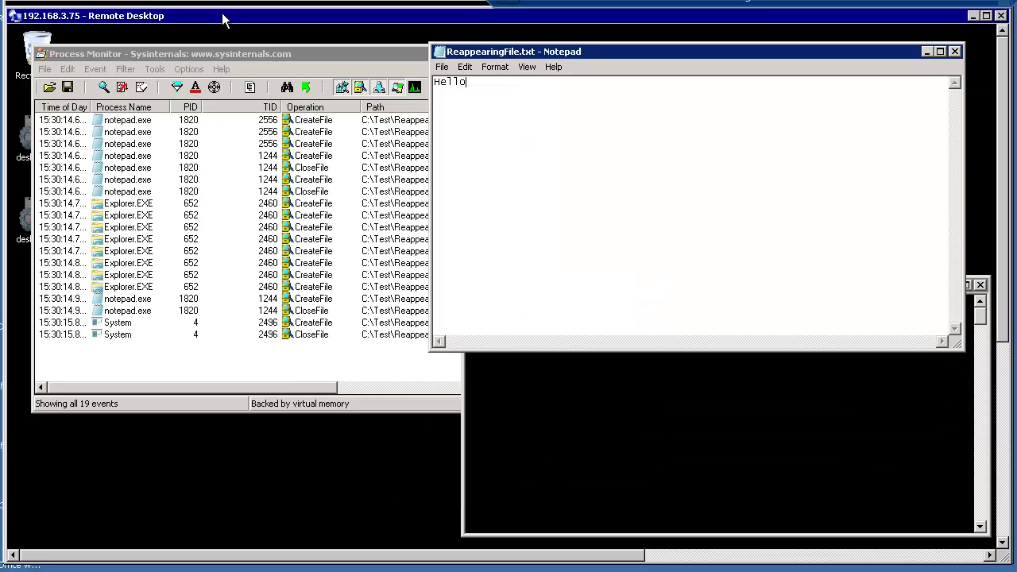
- Inspect the Event Properties of notepad.exe's four ReappearingFile.txt events, starting with its first CreateFile
click(231, 51)
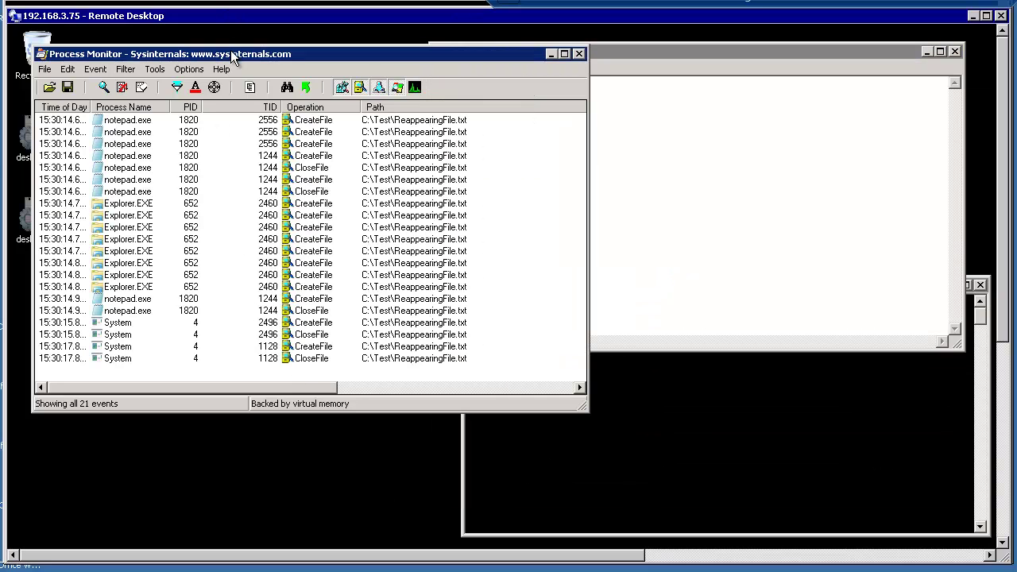
double_click(129, 119)
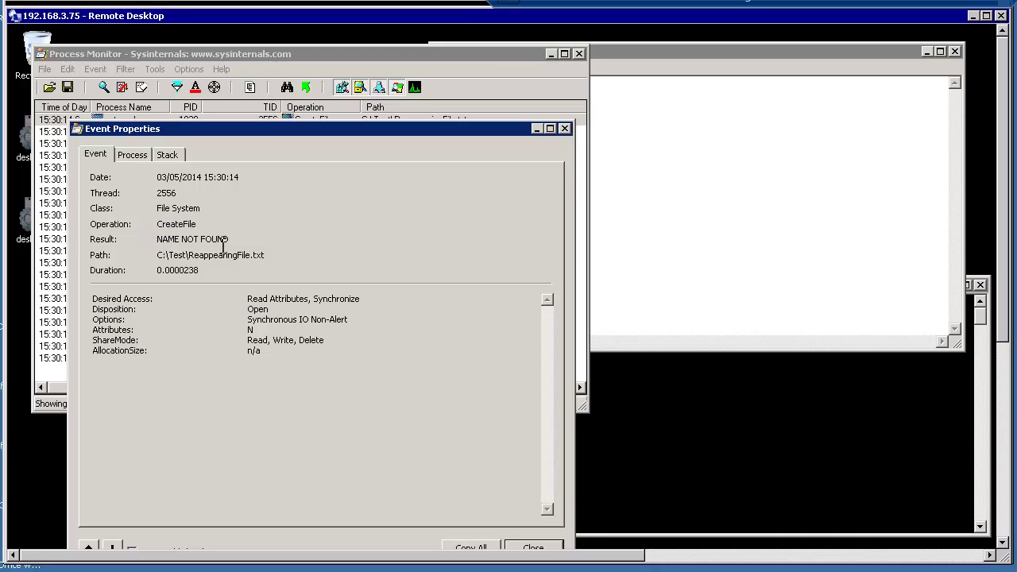
key(Escape)
double_click(155, 132)
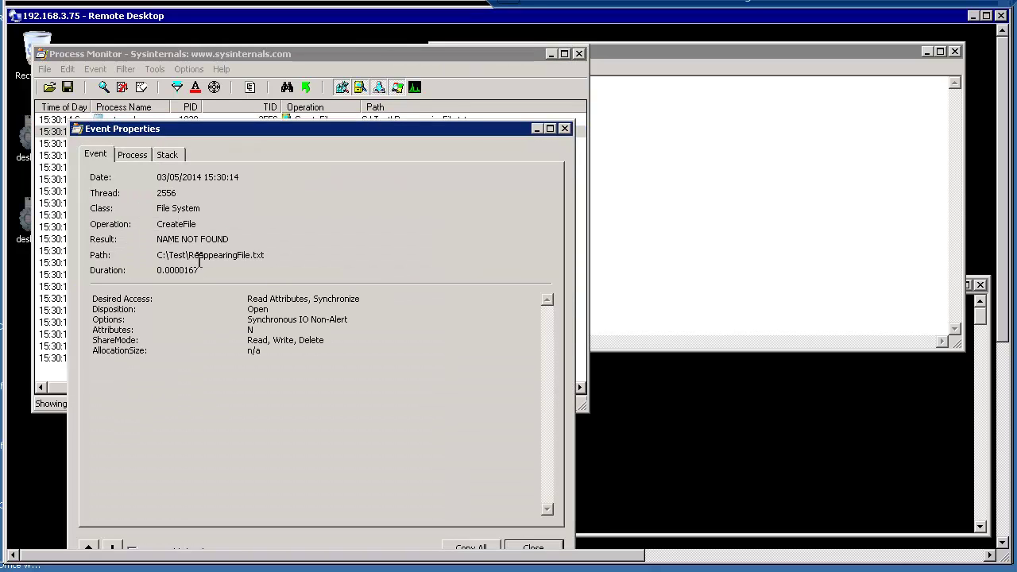
key(Escape)
double_click(145, 144)
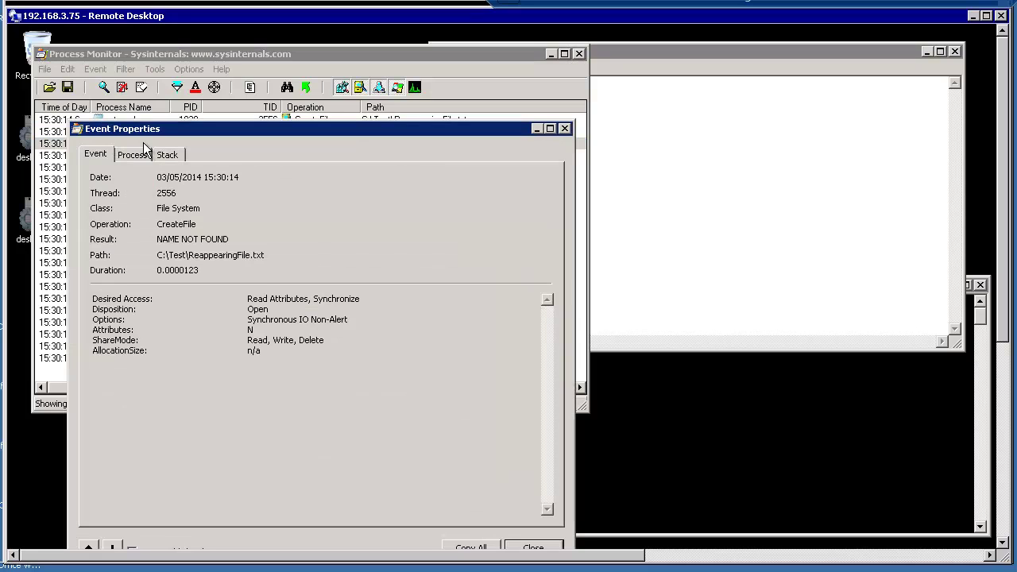
key(Escape)
double_click(148, 156)
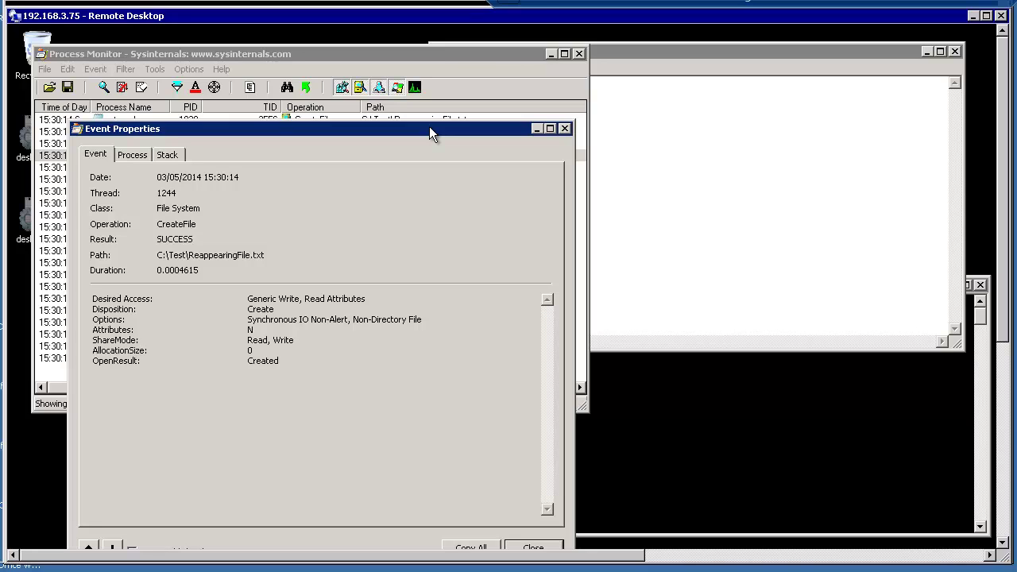
key(Escape)
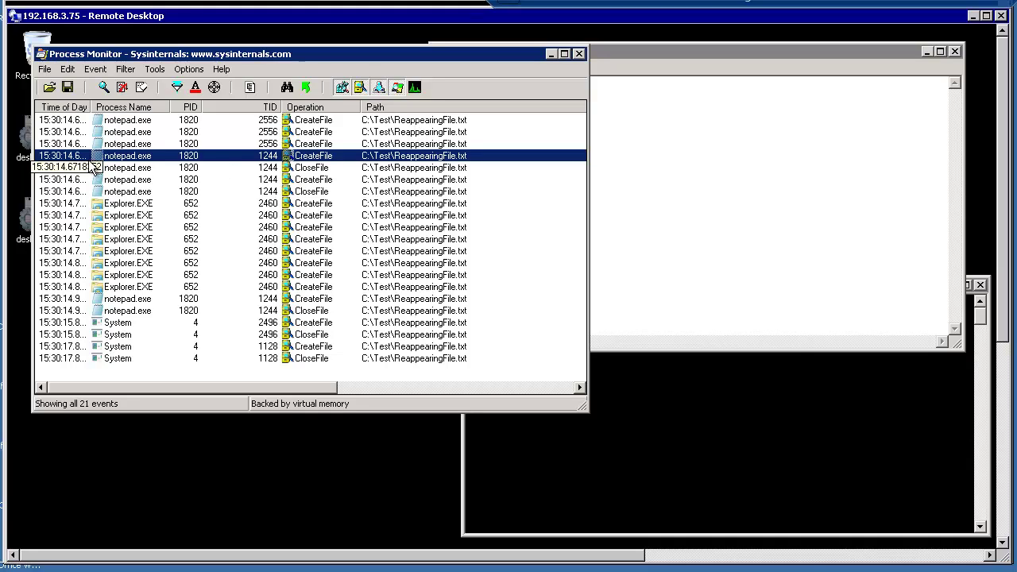
mouse_move(135, 163)
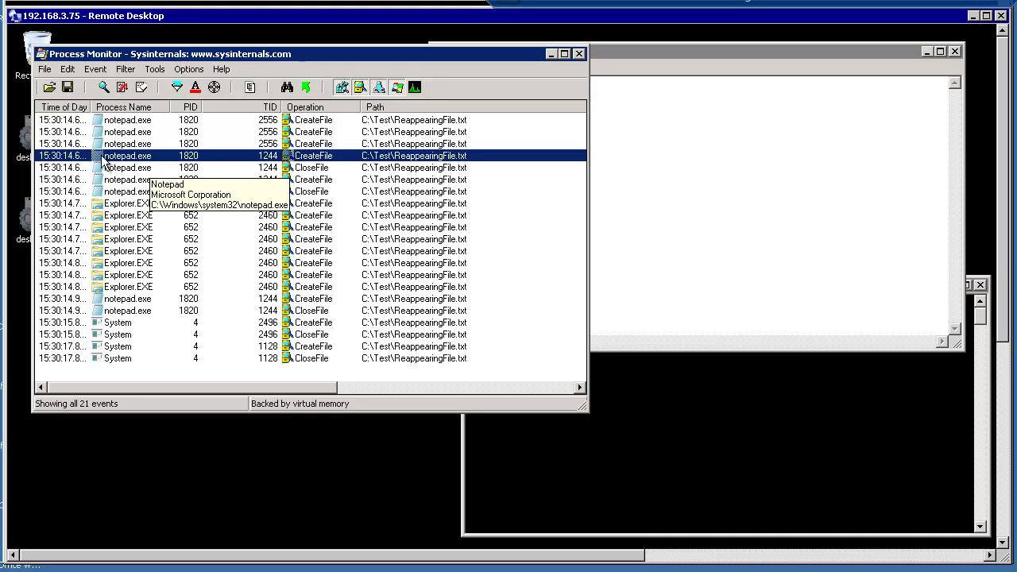
mouse_move(109, 310)
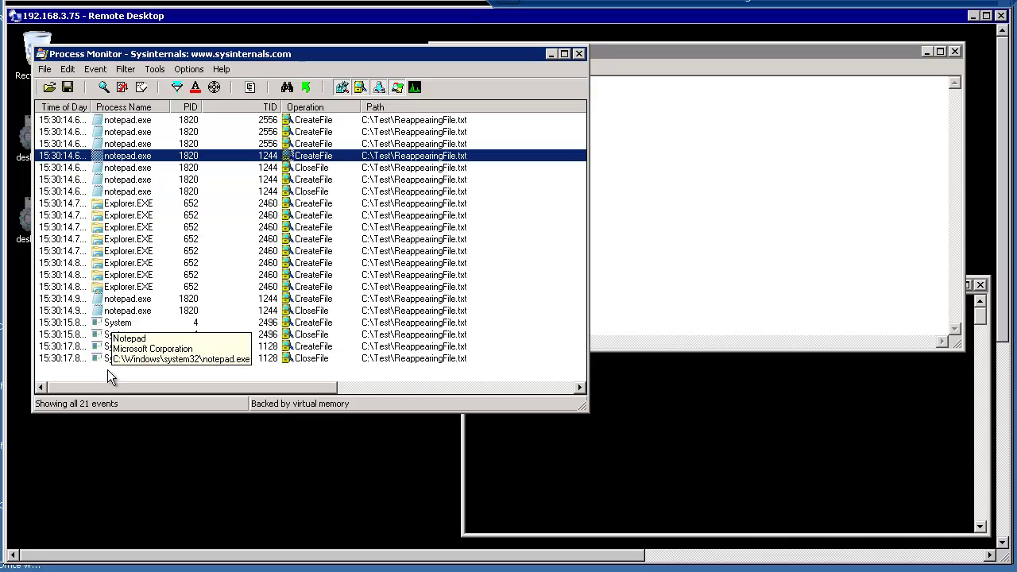